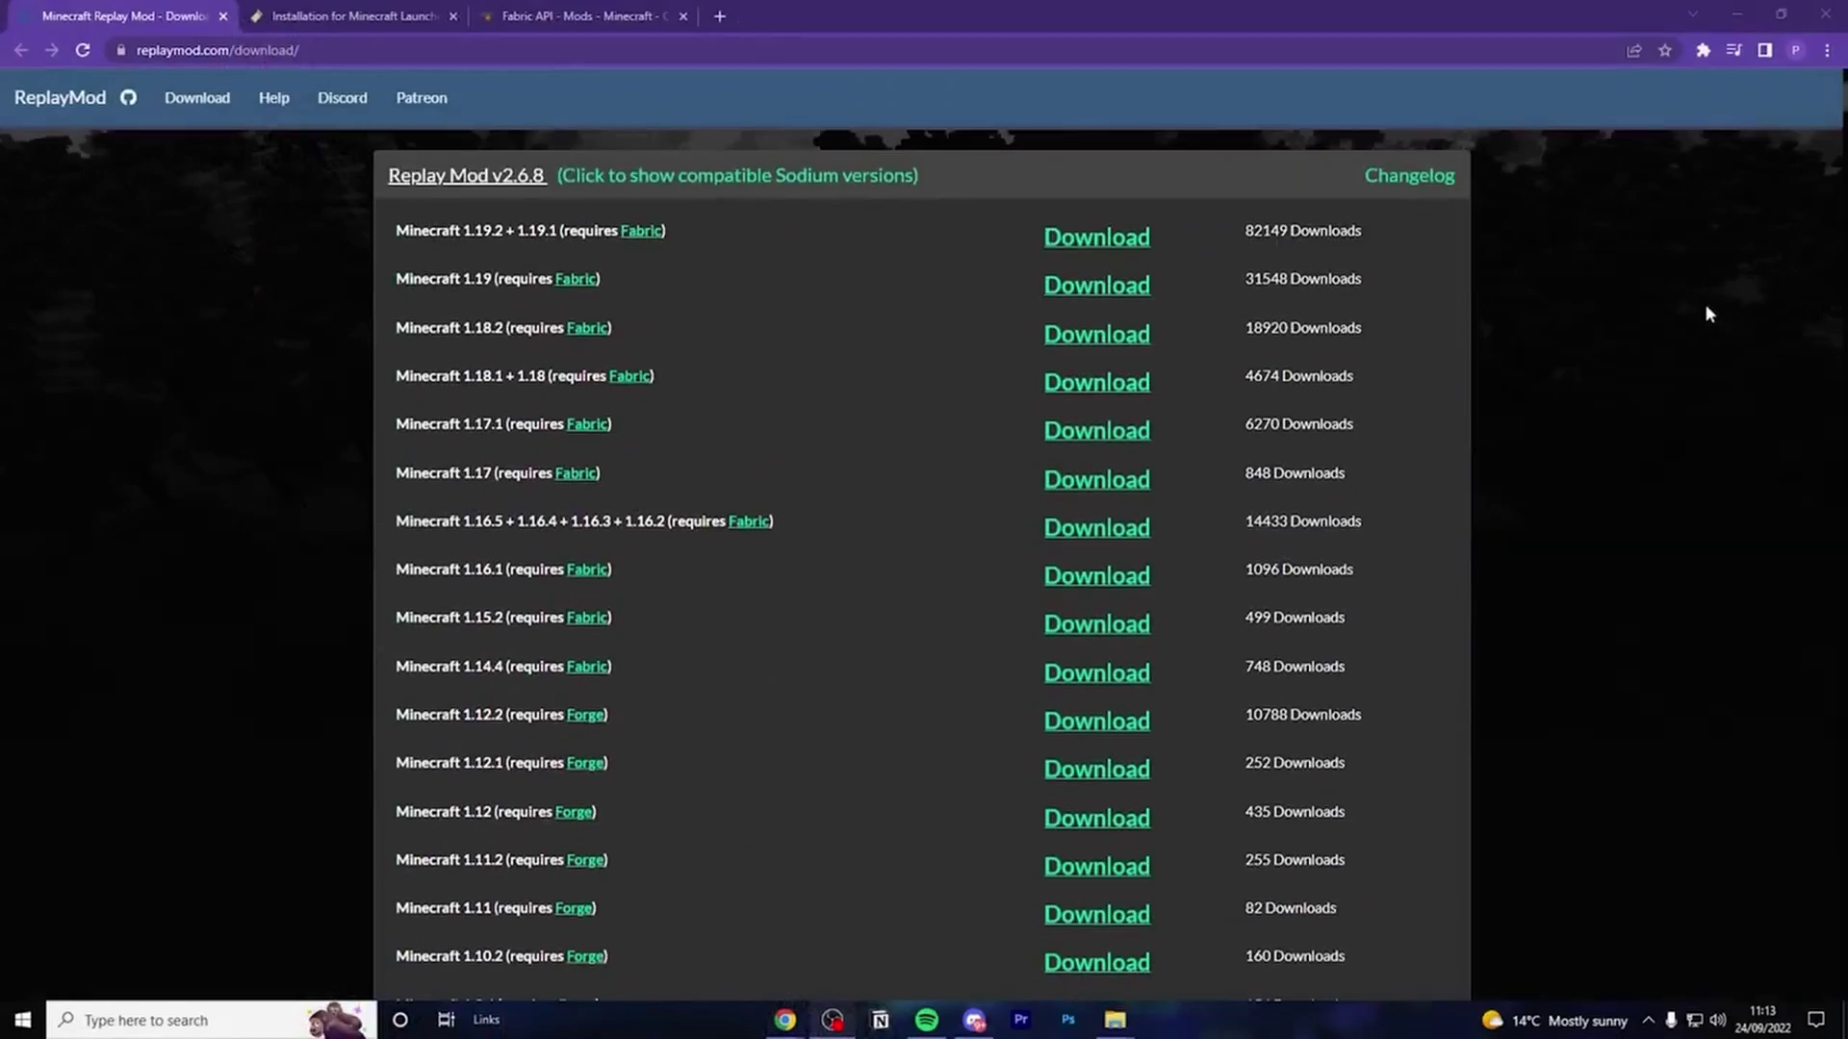
{"action": "scroll", "coordinate": [1706, 303], "scroll_direction": "up", "scroll_amount": 4}
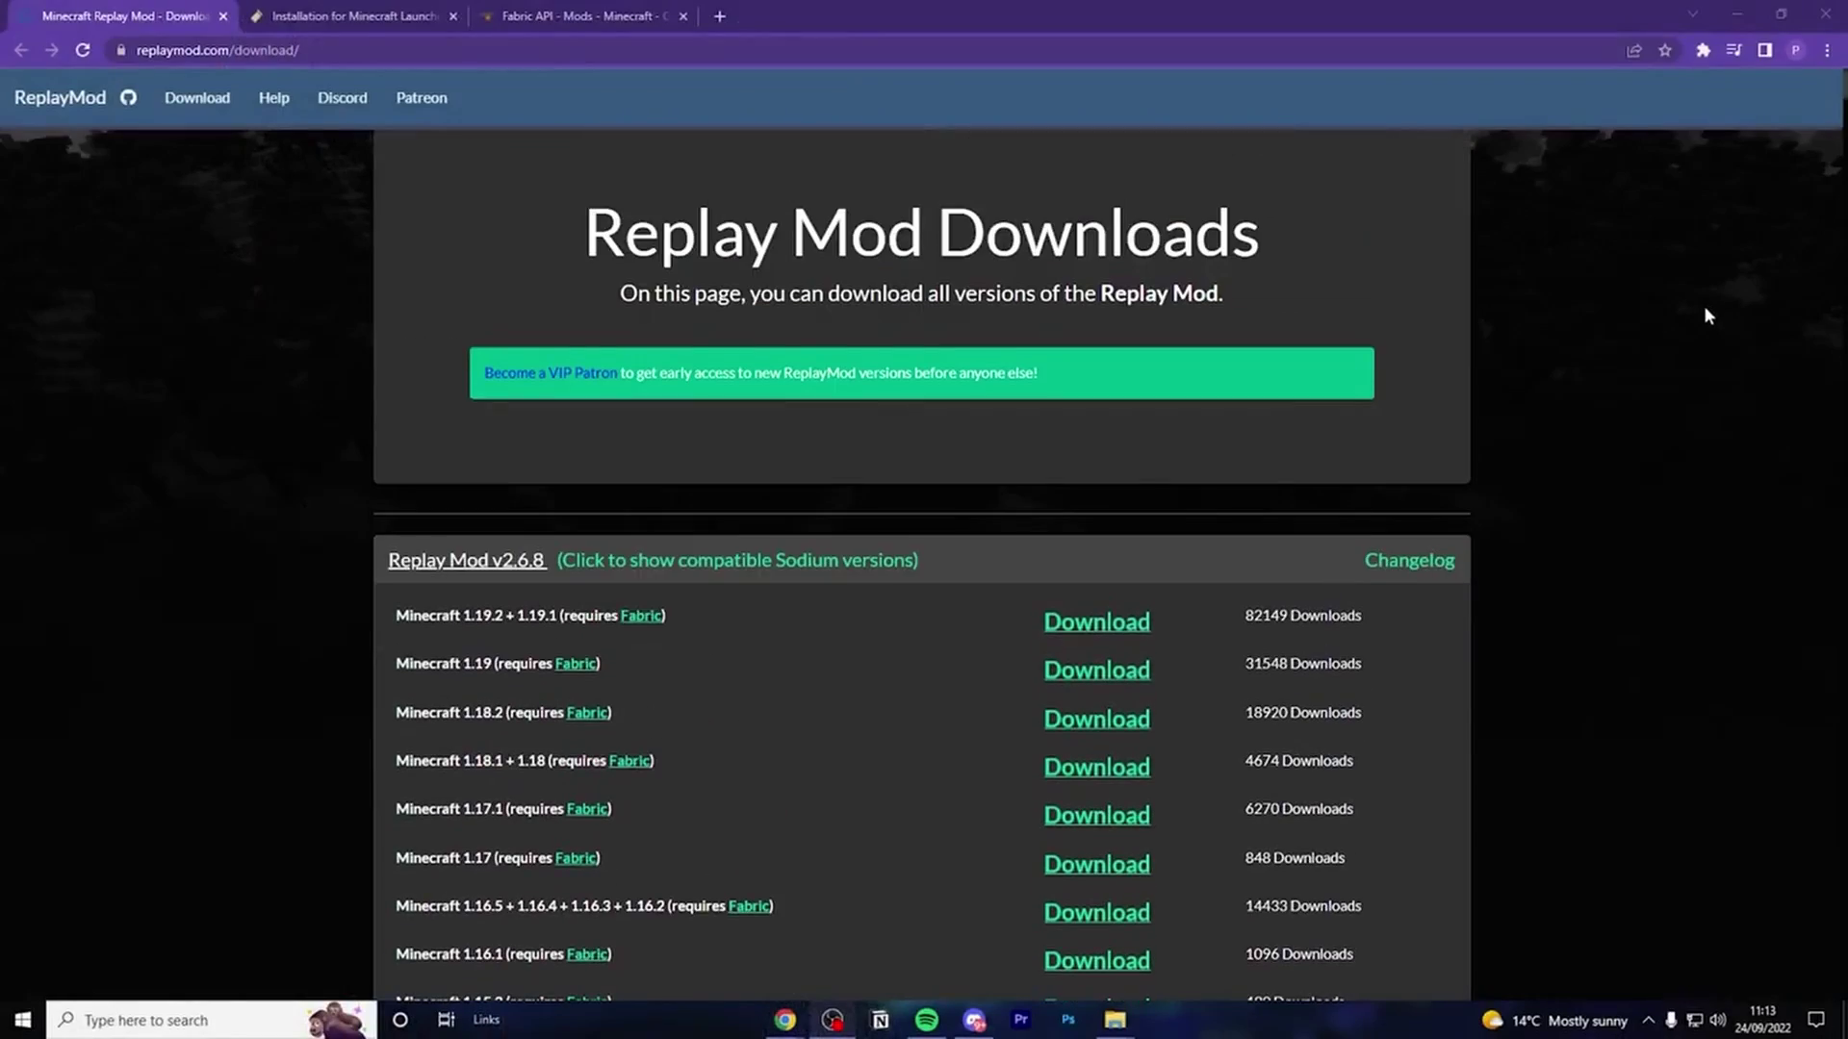
{"action": "mouse_move", "coordinate": [1843, 89]}
{"action": "left_mouse_down"}
{"action": "mouse_move", "coordinate": [1804, 837]}
{"action": "mouse_move", "coordinate": [1828, 996]}
{"action": "mouse_move", "coordinate": [1835, 56]}
{"action": "left_mouse_up"}
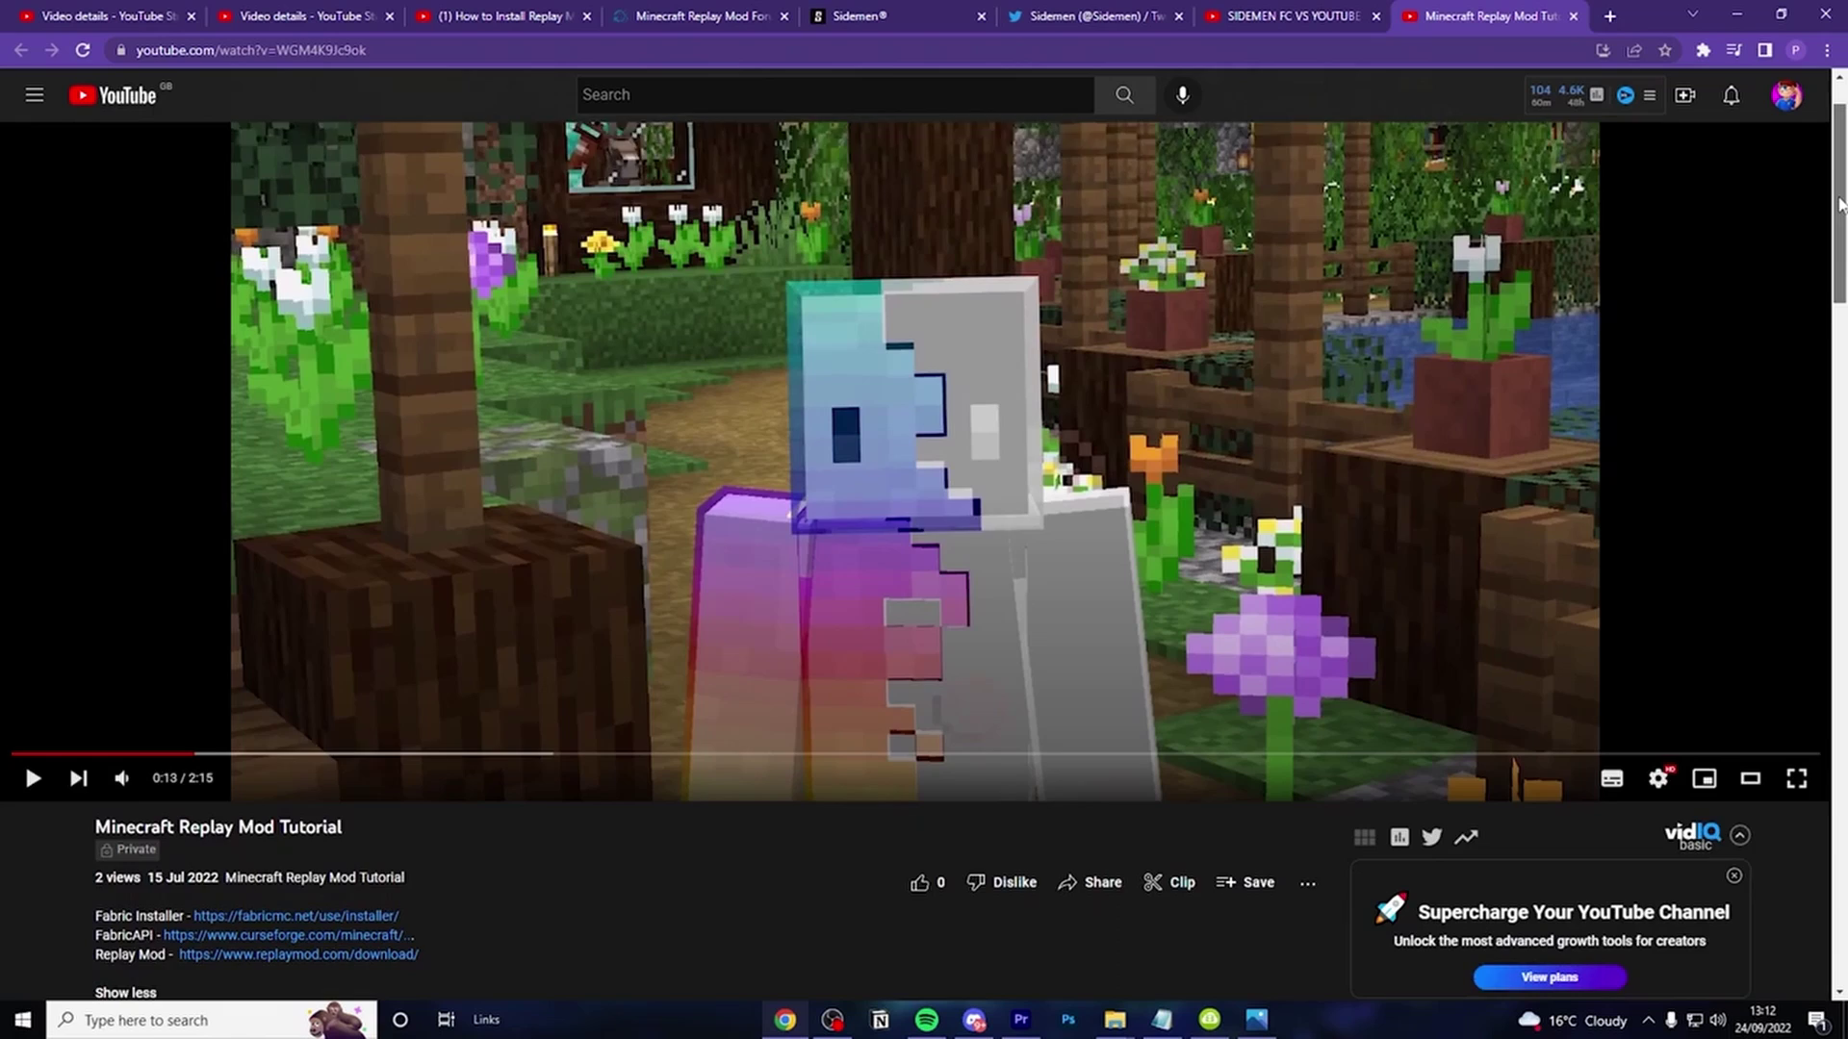
{"action": "scroll", "coordinate": [1277, 481], "scroll_direction": "down", "scroll_amount": 3}
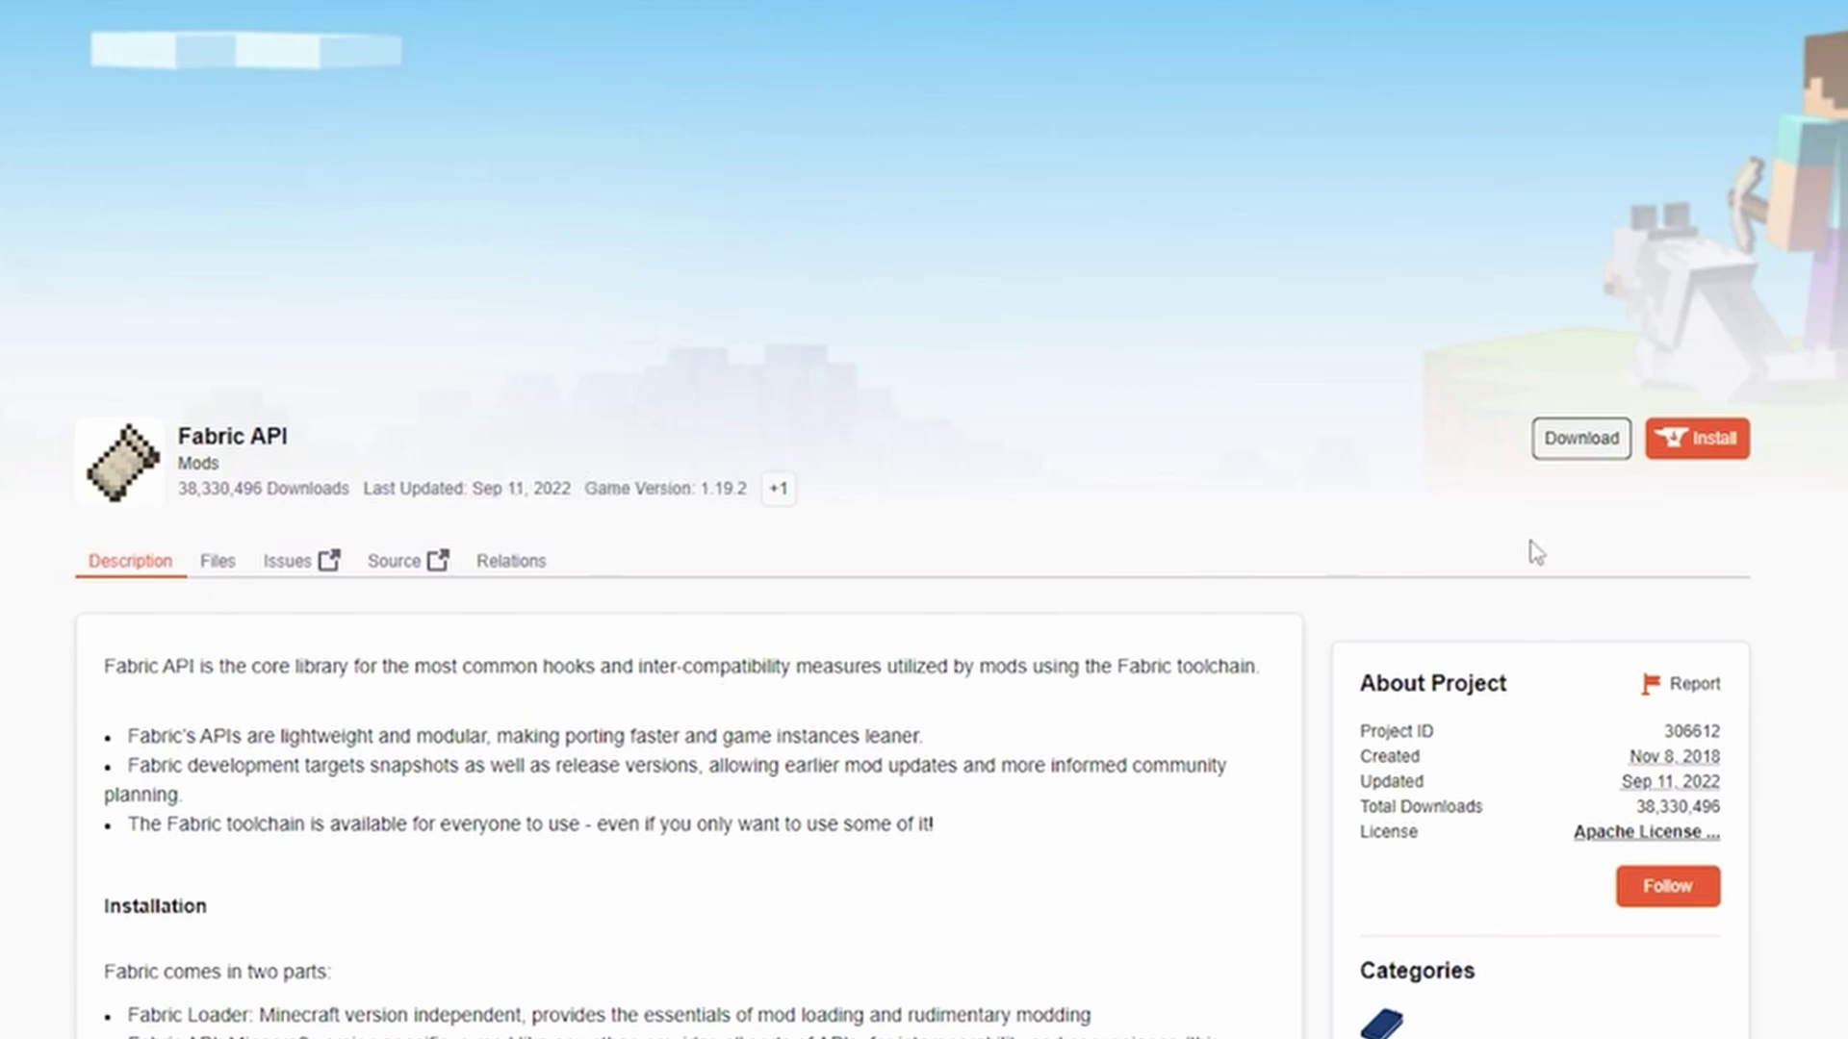
Download the [23w51b] Fabric API 0.92.0+1.20.5 file from the Fabric API mod's file list on CurseForge
{"action": "left_click", "coordinate": [1574, 460]}
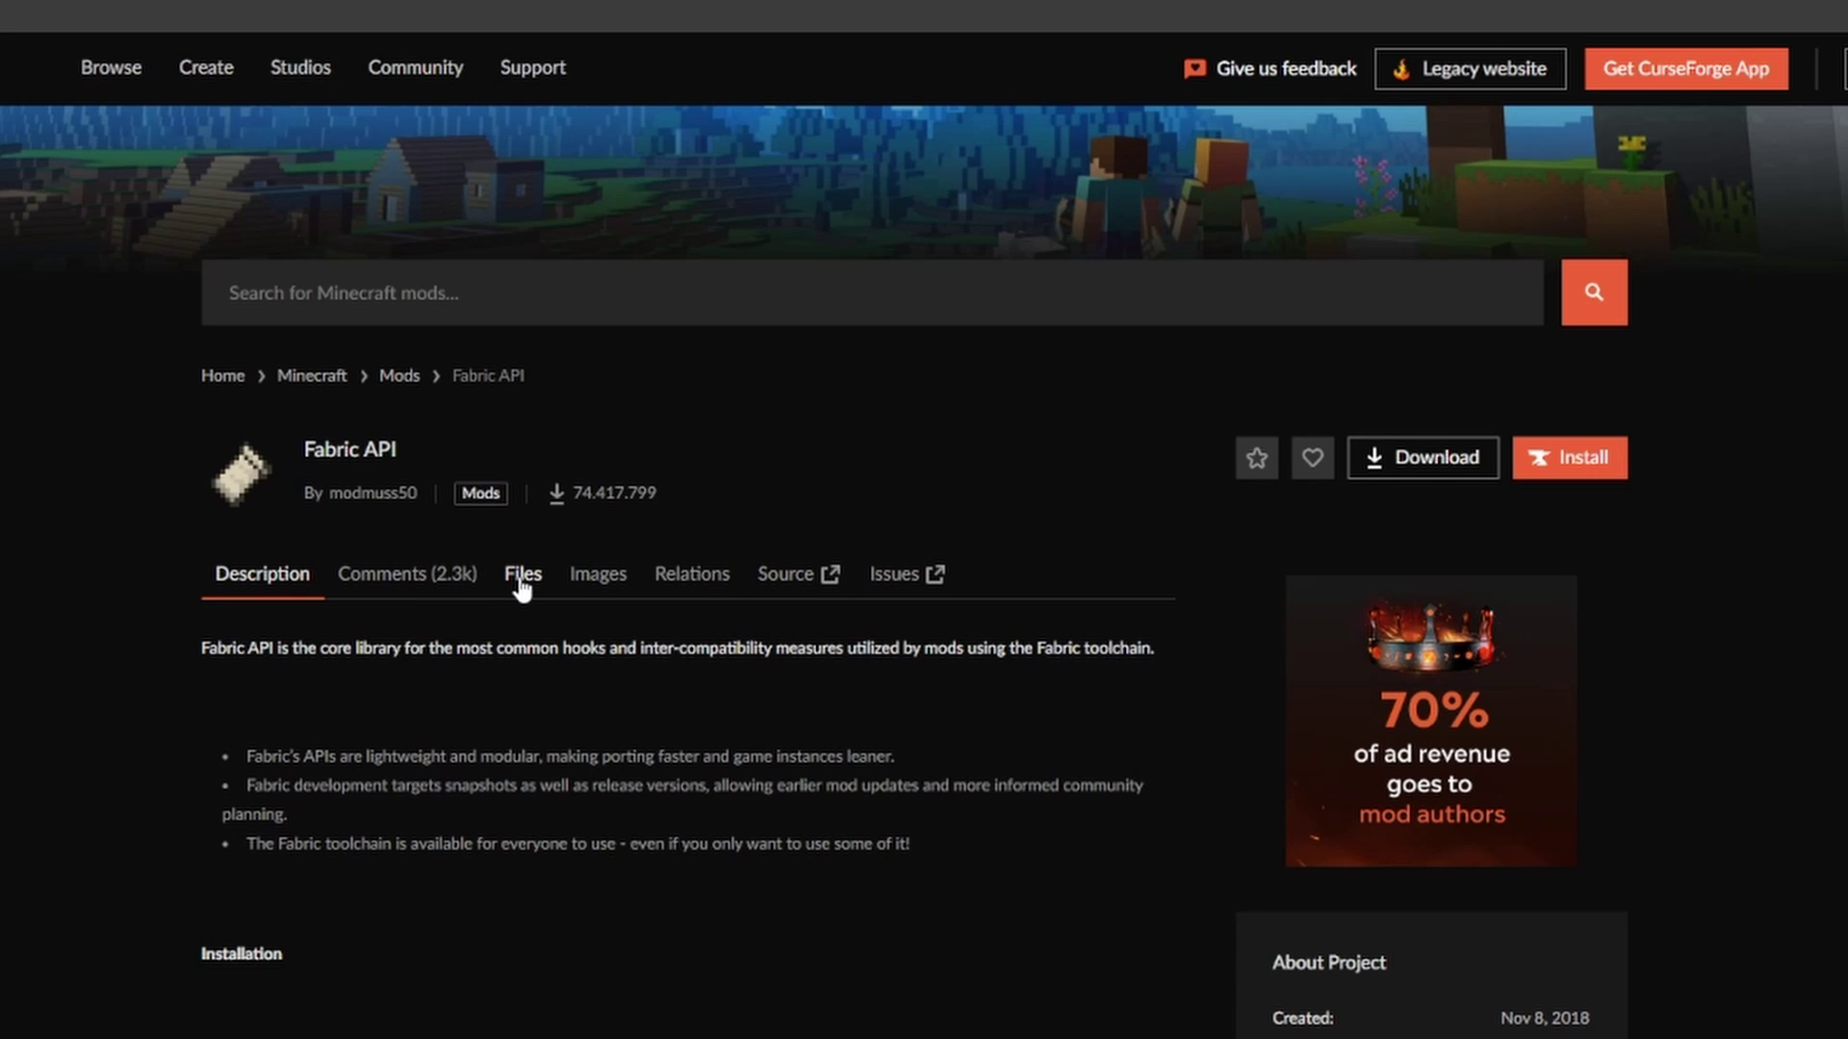
{"action": "left_click", "coordinate": [521, 582]}
{"action": "scroll", "coordinate": [539, 595], "scroll_direction": "down", "scroll_amount": 1}
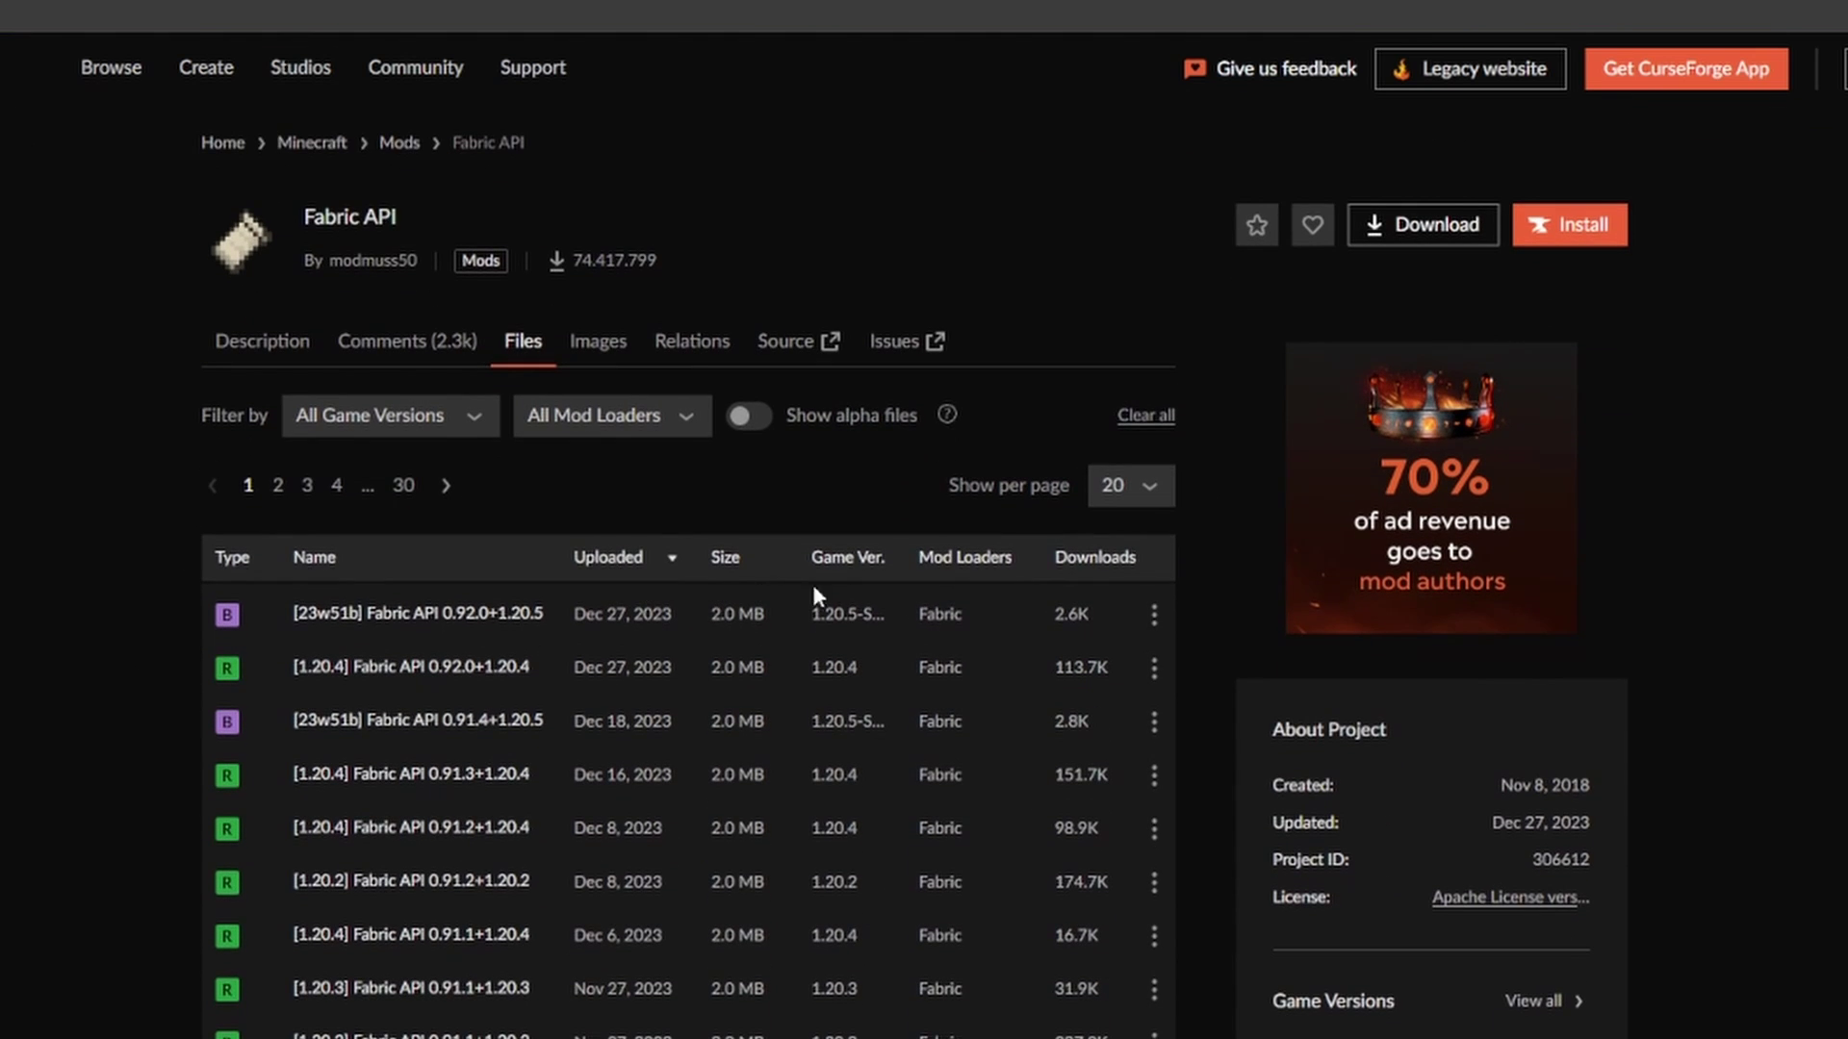
{"action": "scroll", "coordinate": [1097, 606], "scroll_direction": "down", "scroll_amount": 2}
{"action": "scroll", "coordinate": [1145, 539], "scroll_direction": "up", "scroll_amount": 1}
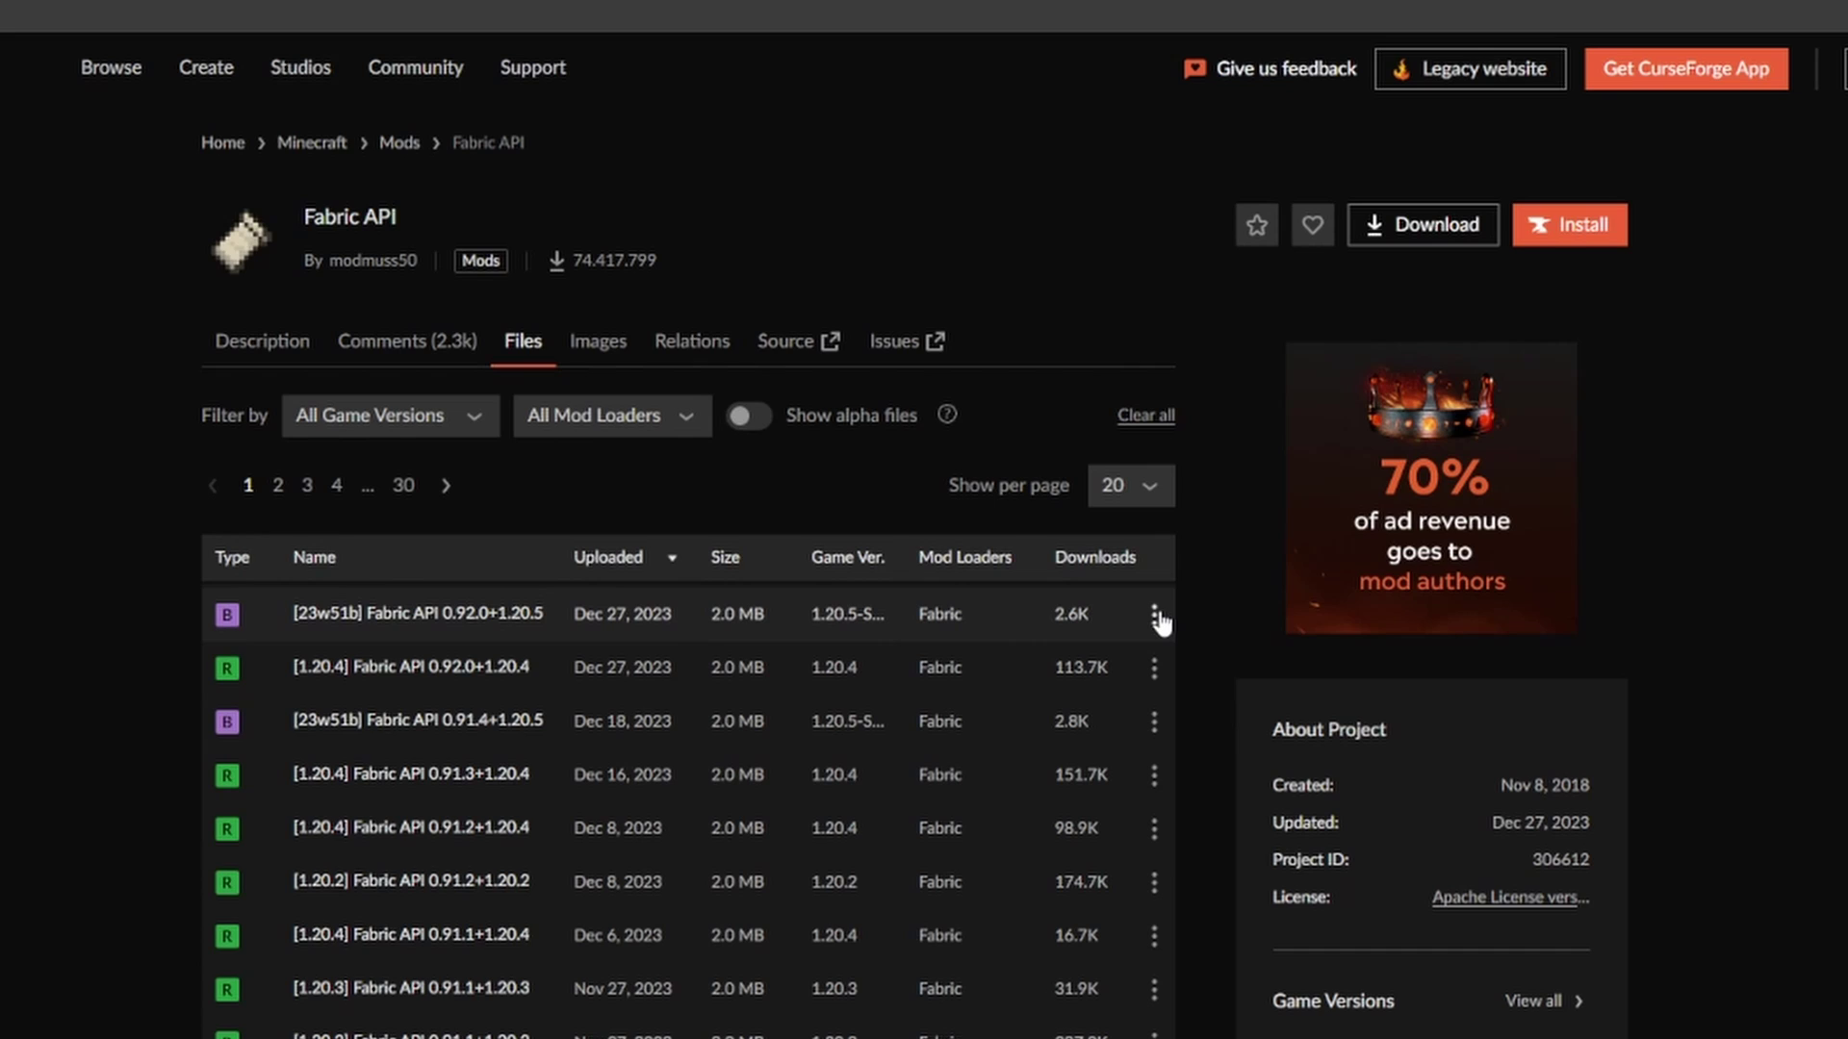
{"action": "left_click", "coordinate": [1155, 615]}
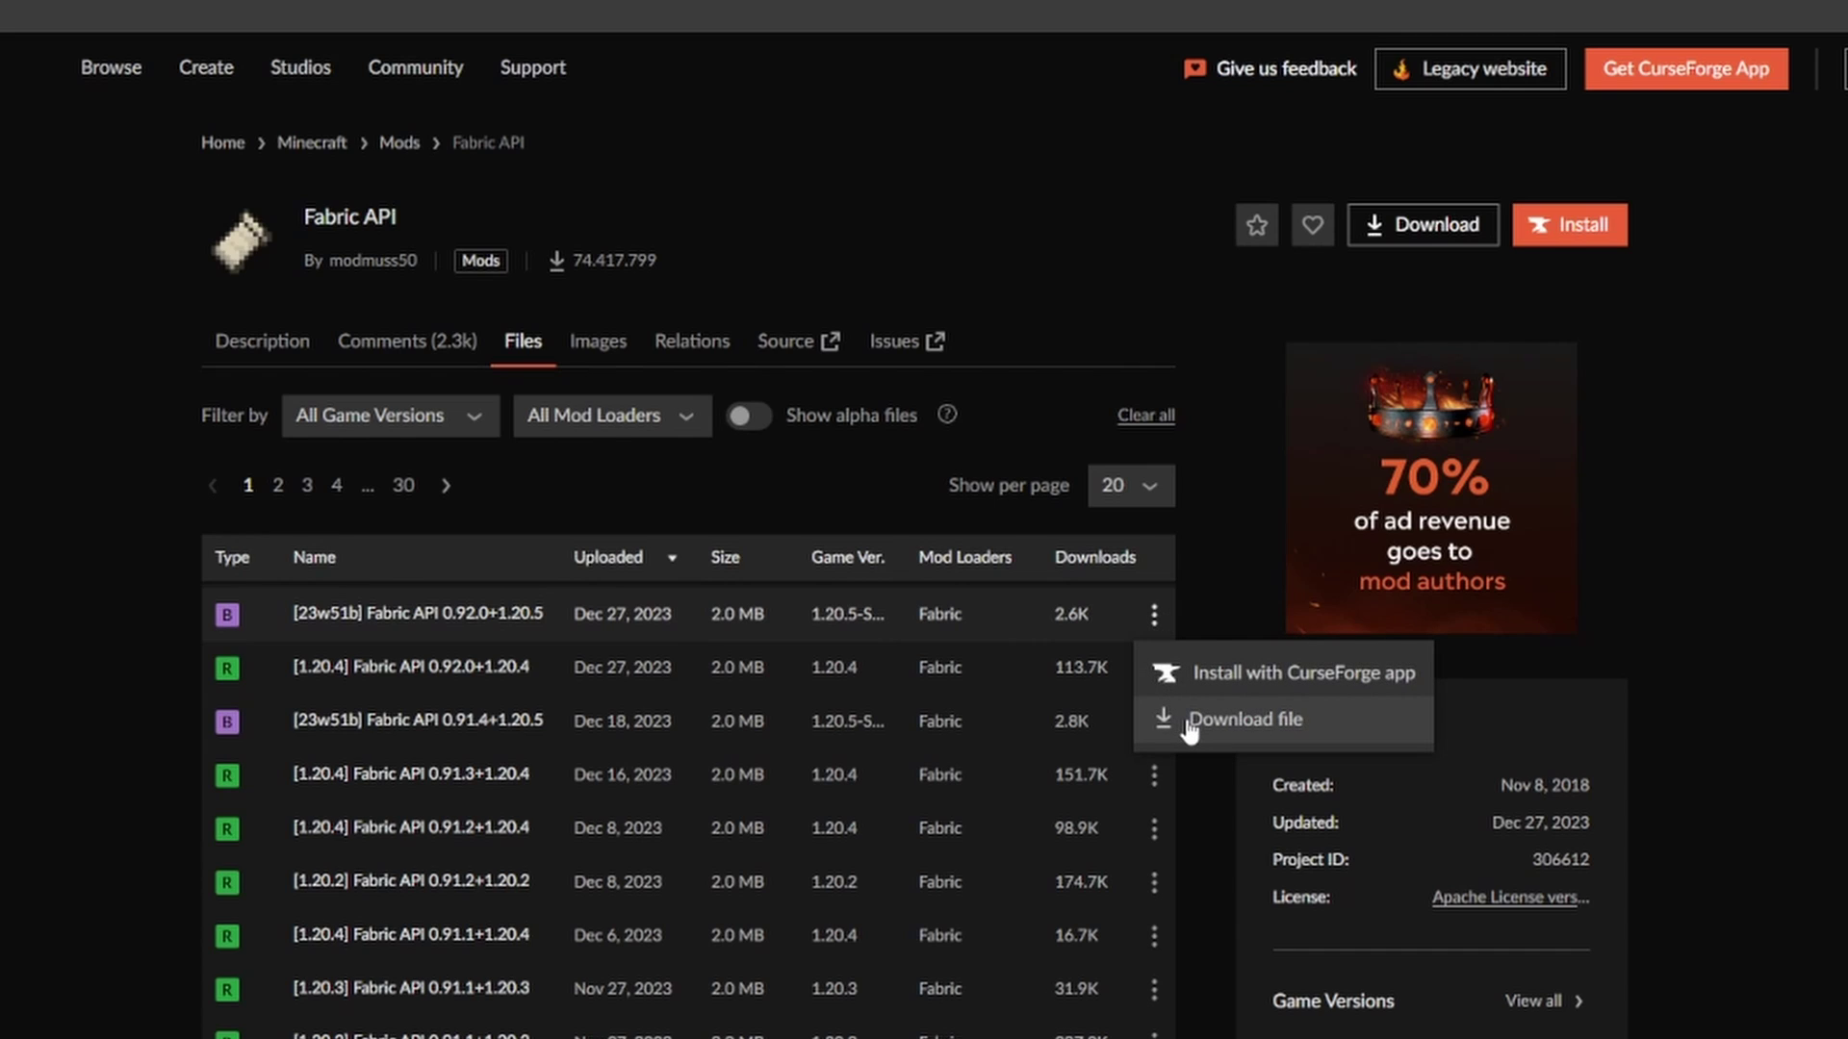
{"action": "left_click", "coordinate": [1241, 720]}
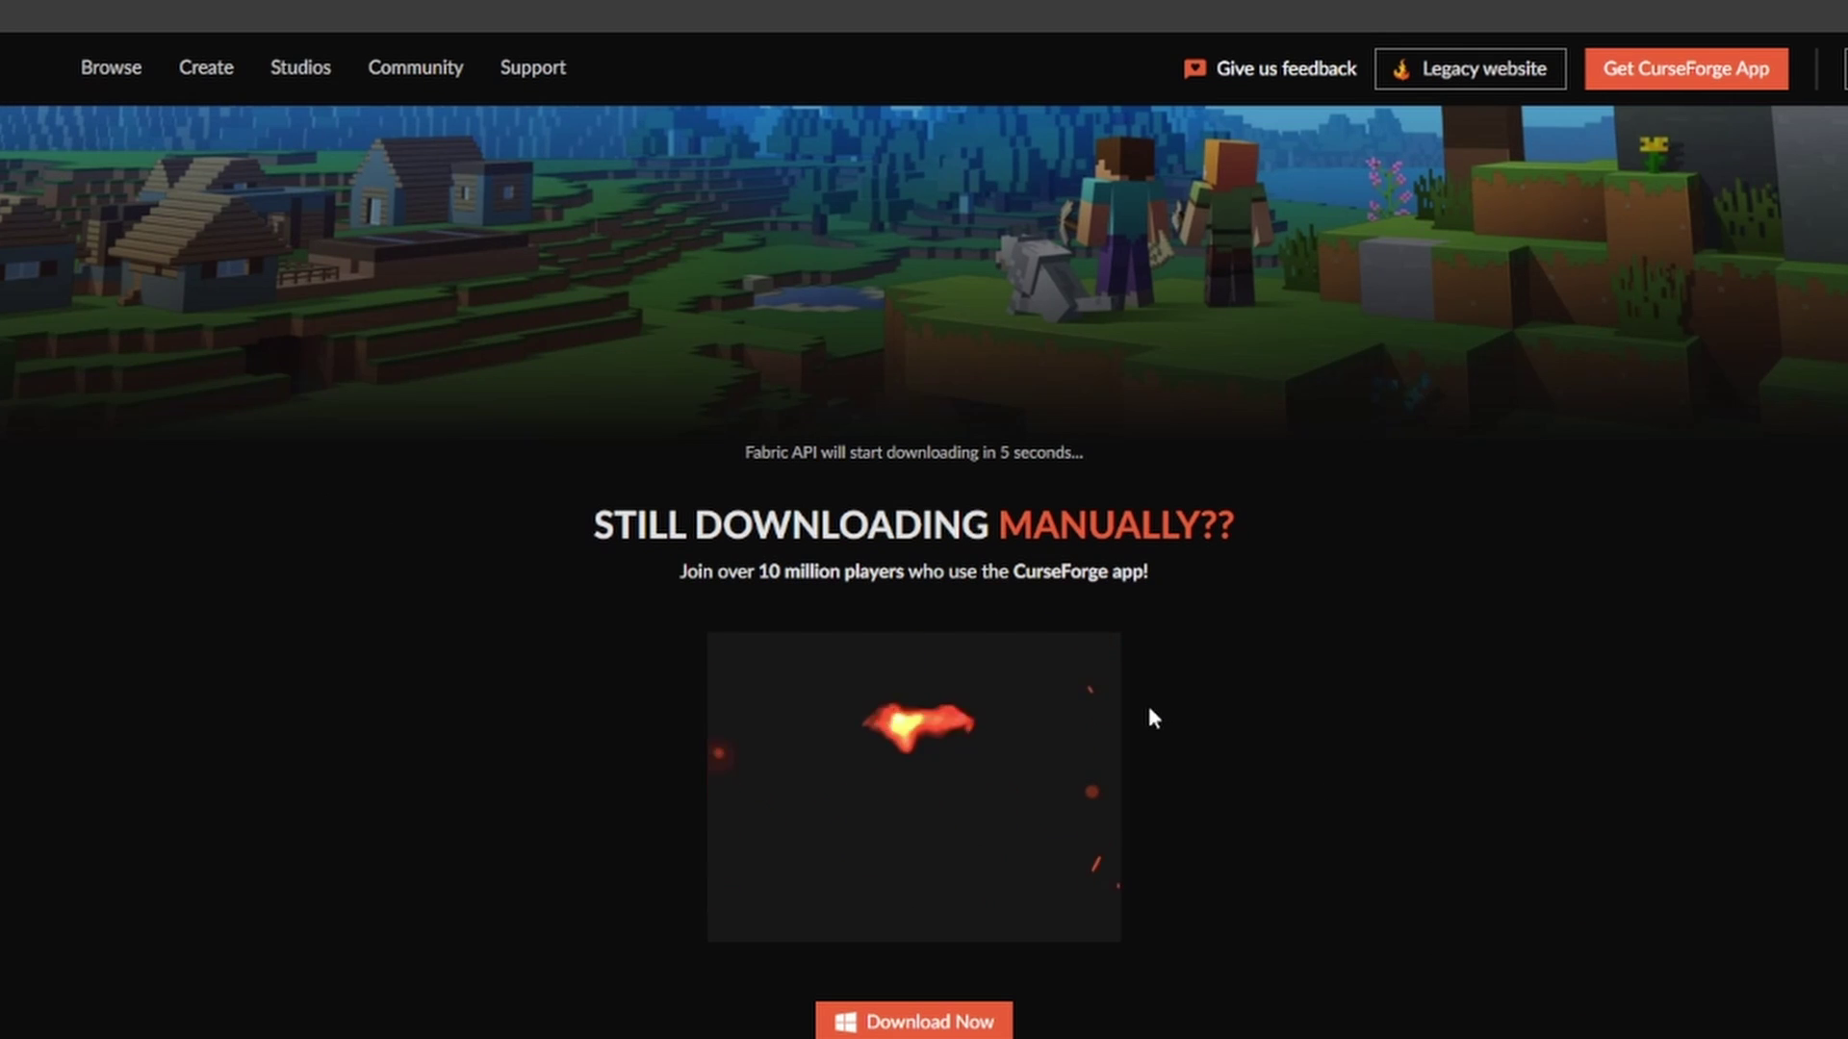
{"action": "scroll", "coordinate": [1123, 712], "scroll_direction": "down", "scroll_amount": 1}
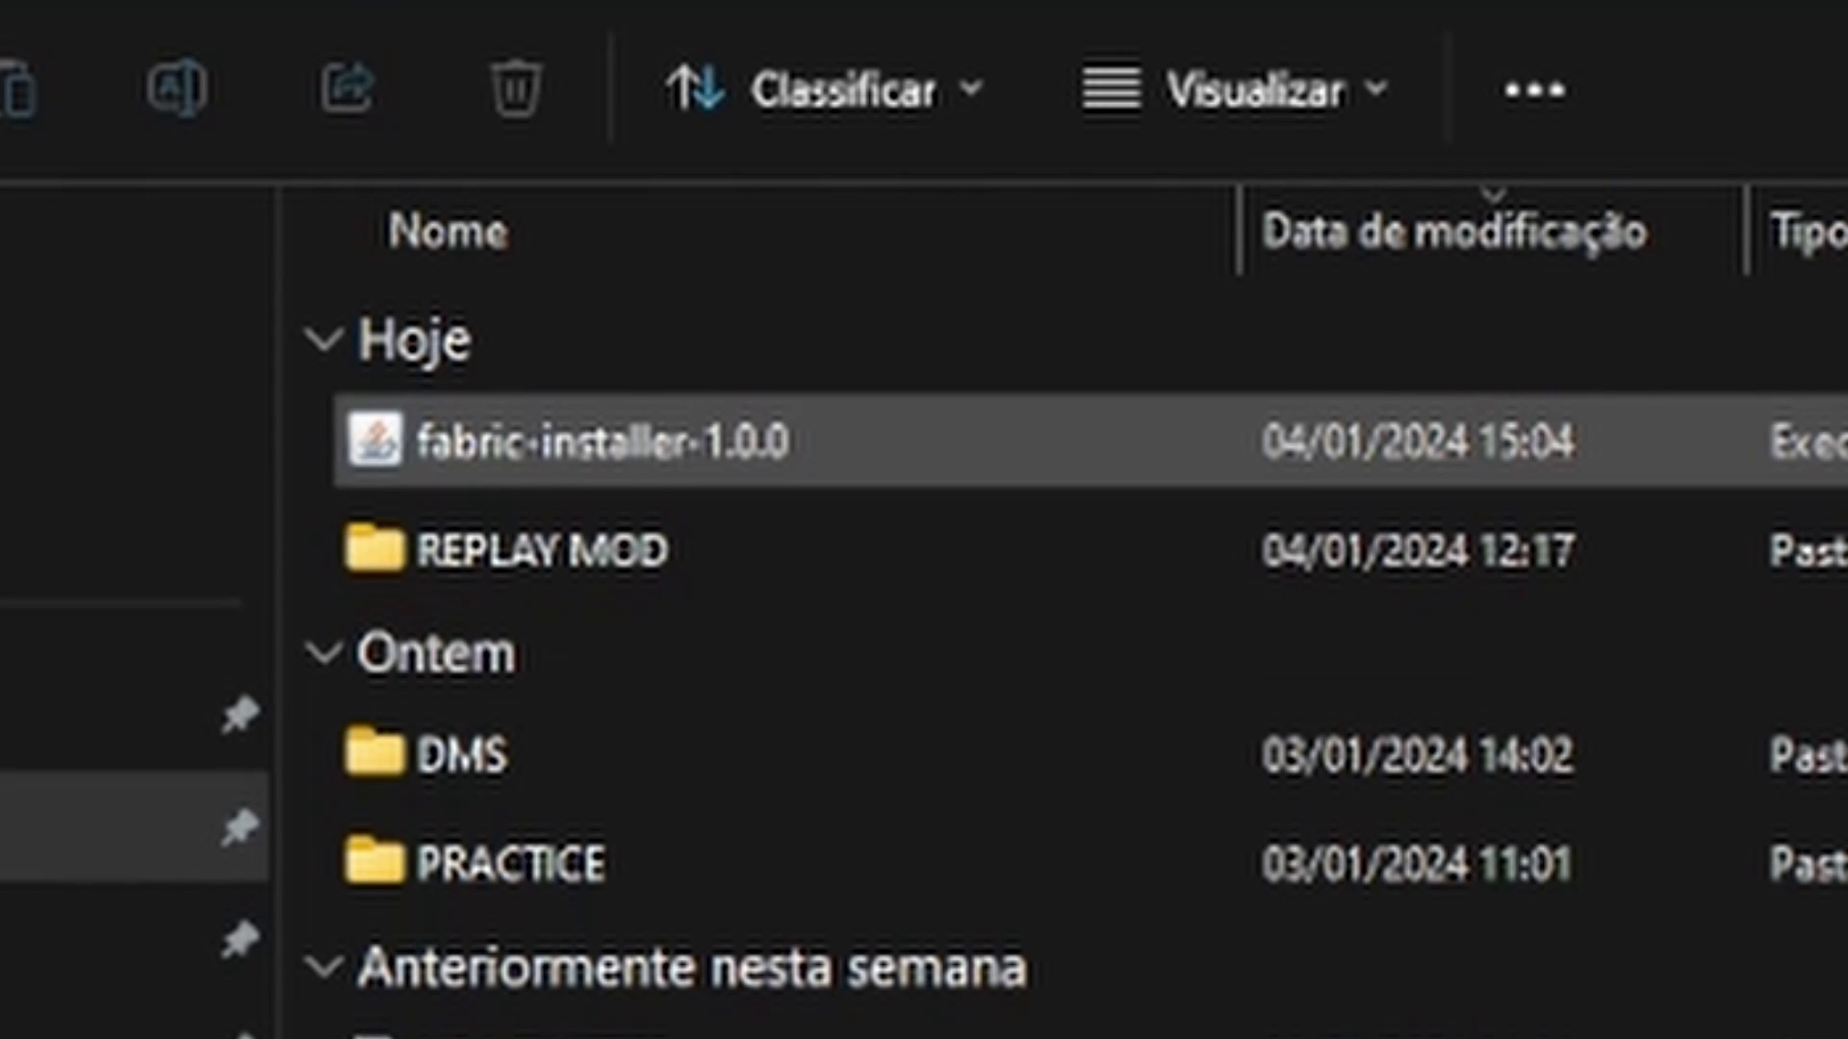
Run fabric-installer-1.0.0 from the file folder and install the Fabric client for Minecraft 1.20.4 with loader 0.15.3
{"action": "right_click", "coordinate": [1391, 451]}
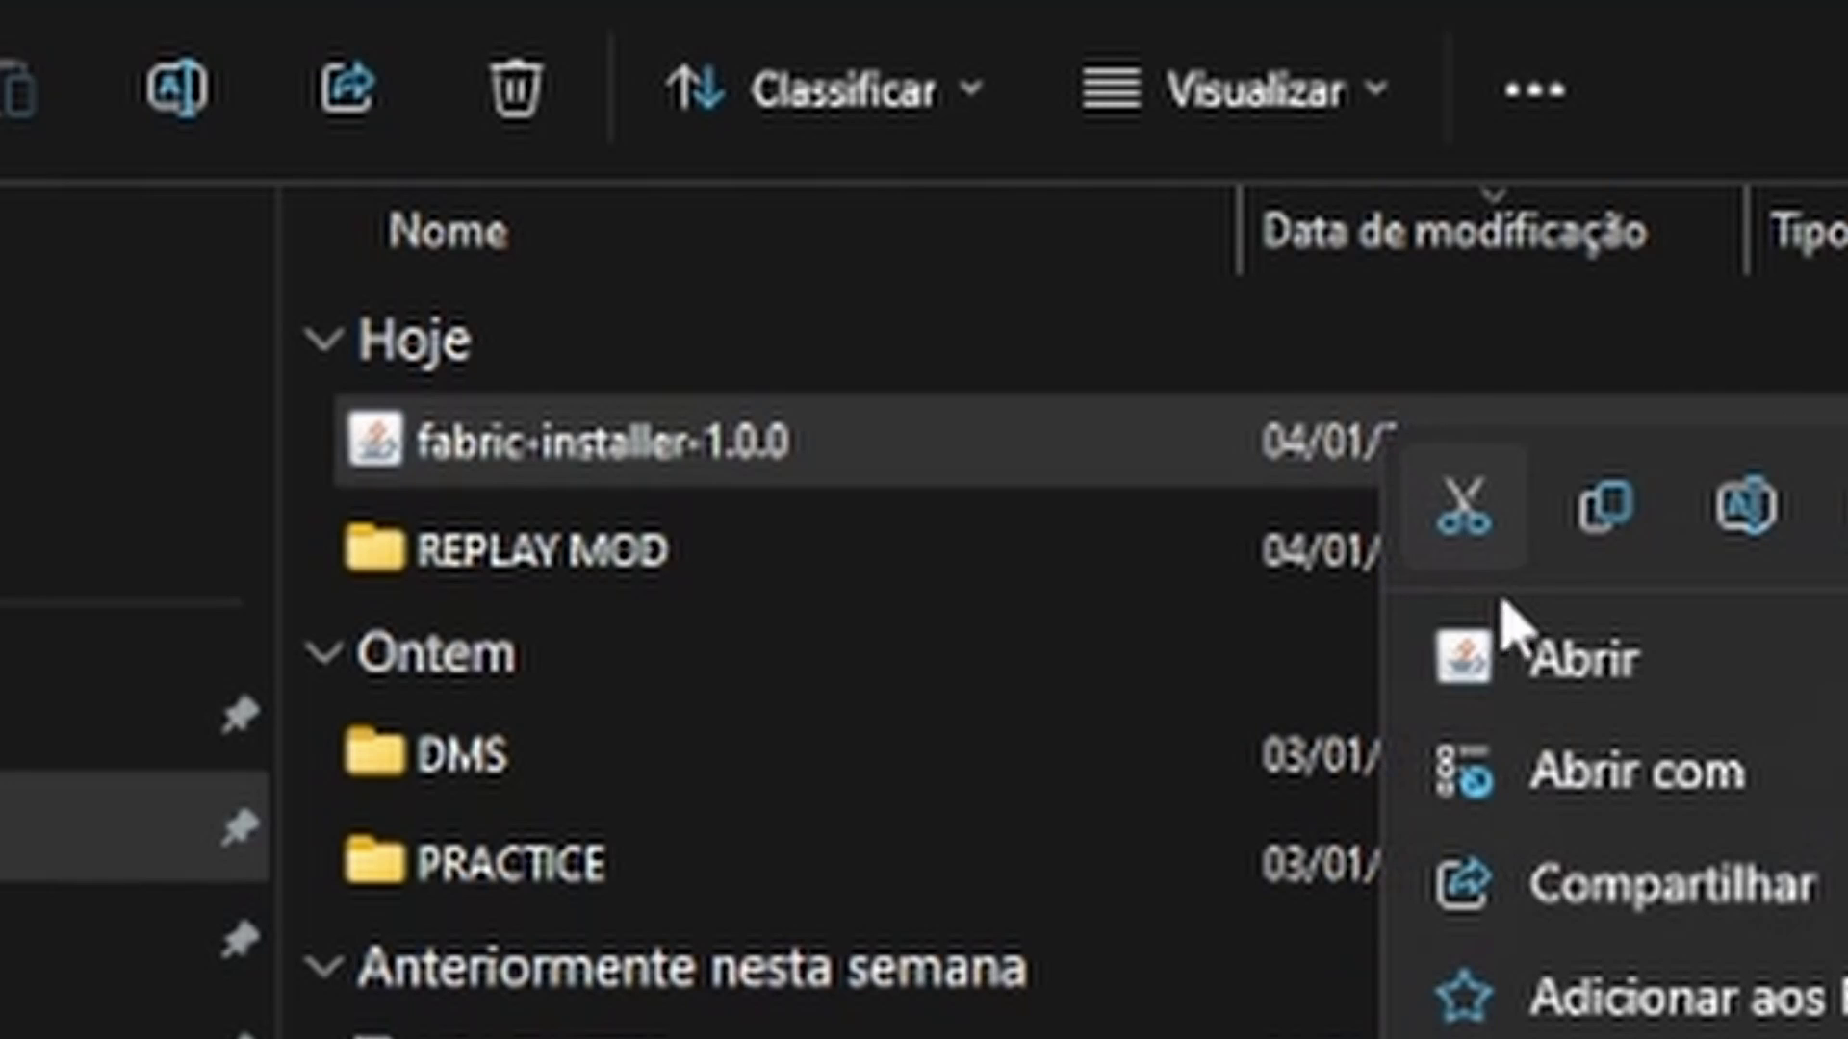
{"action": "left_click", "coordinate": [1551, 686]}
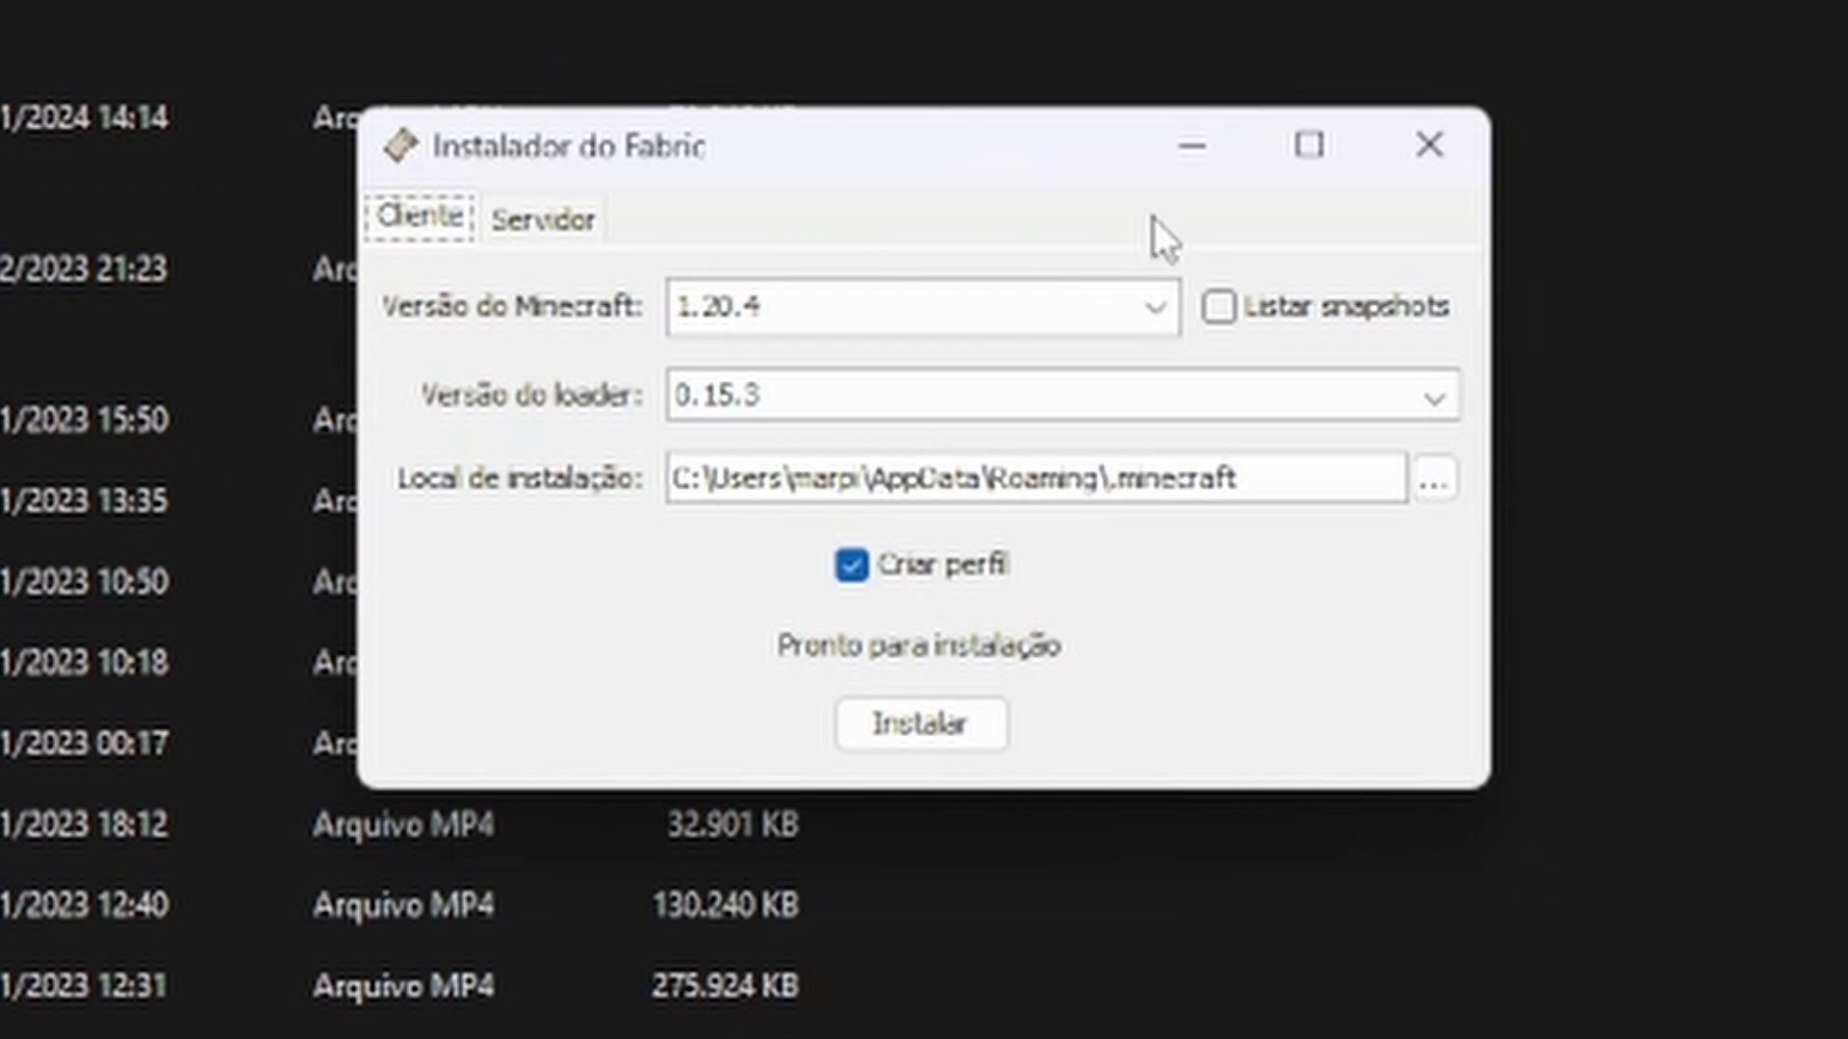
{"action": "left_click", "coordinate": [1158, 308]}
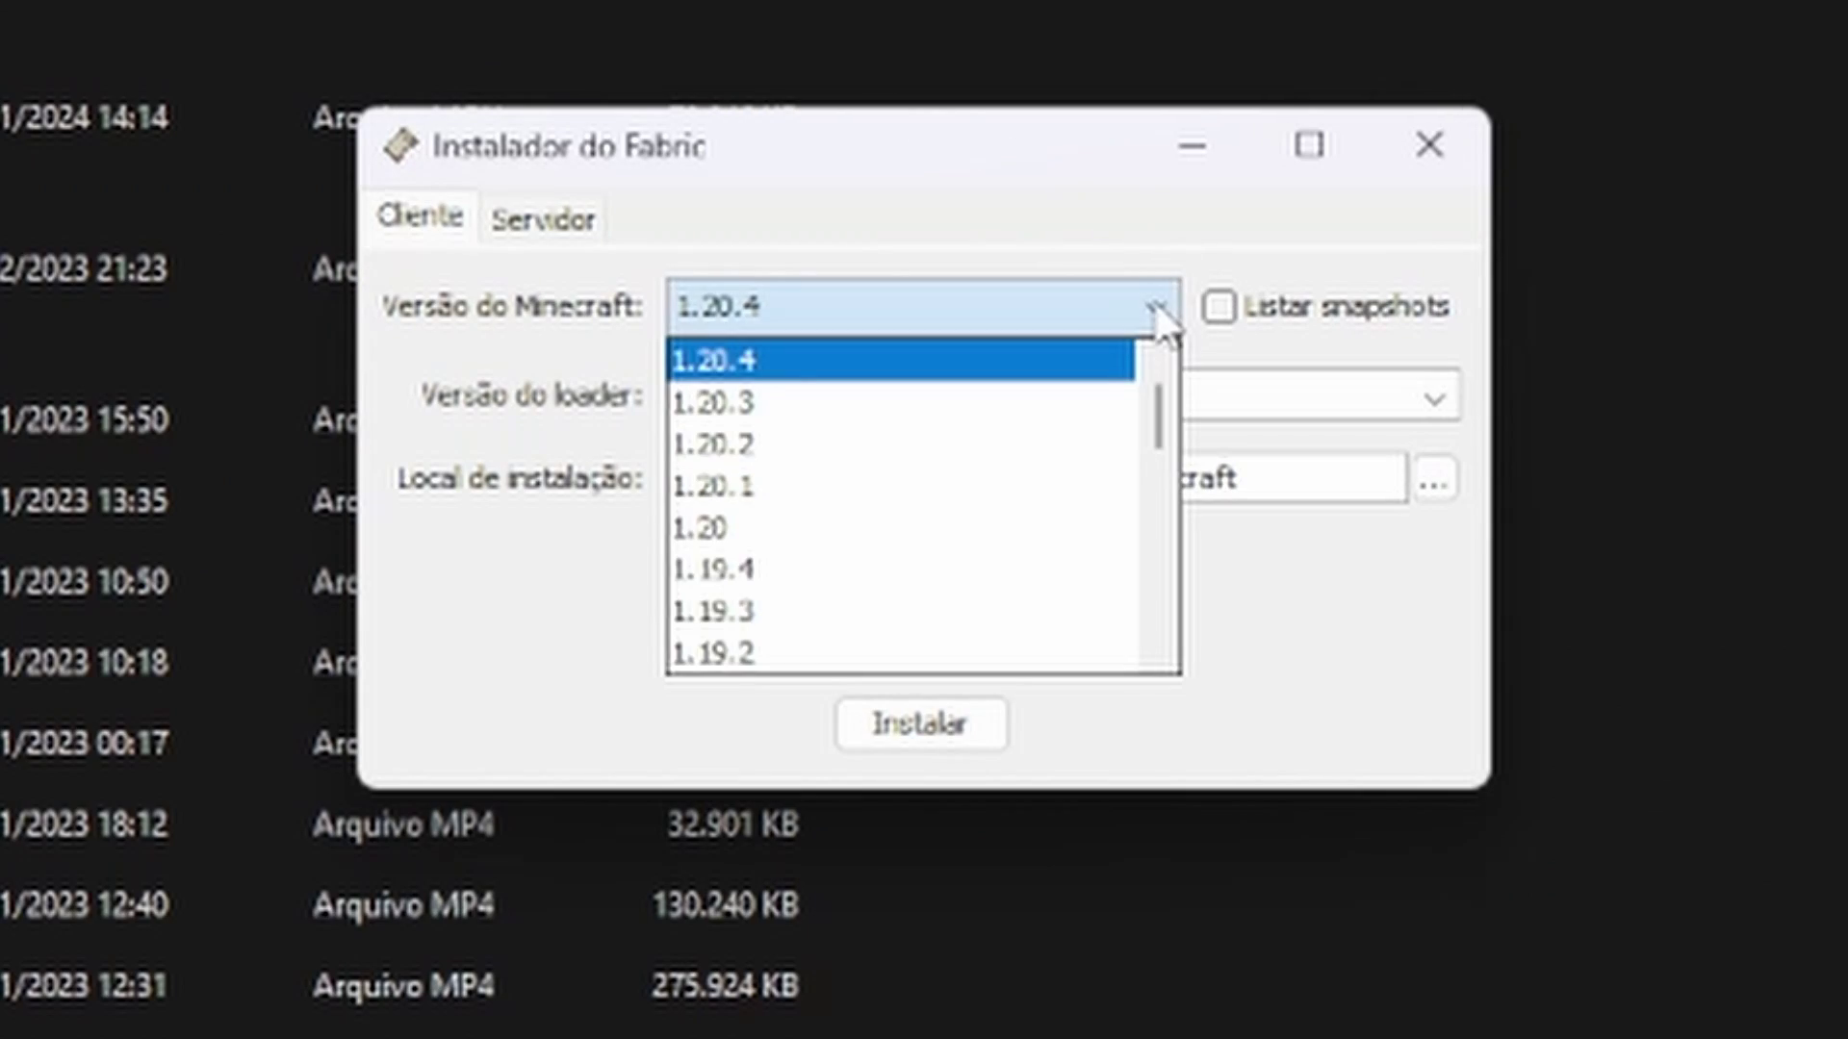
{"action": "left_click", "coordinate": [962, 362]}
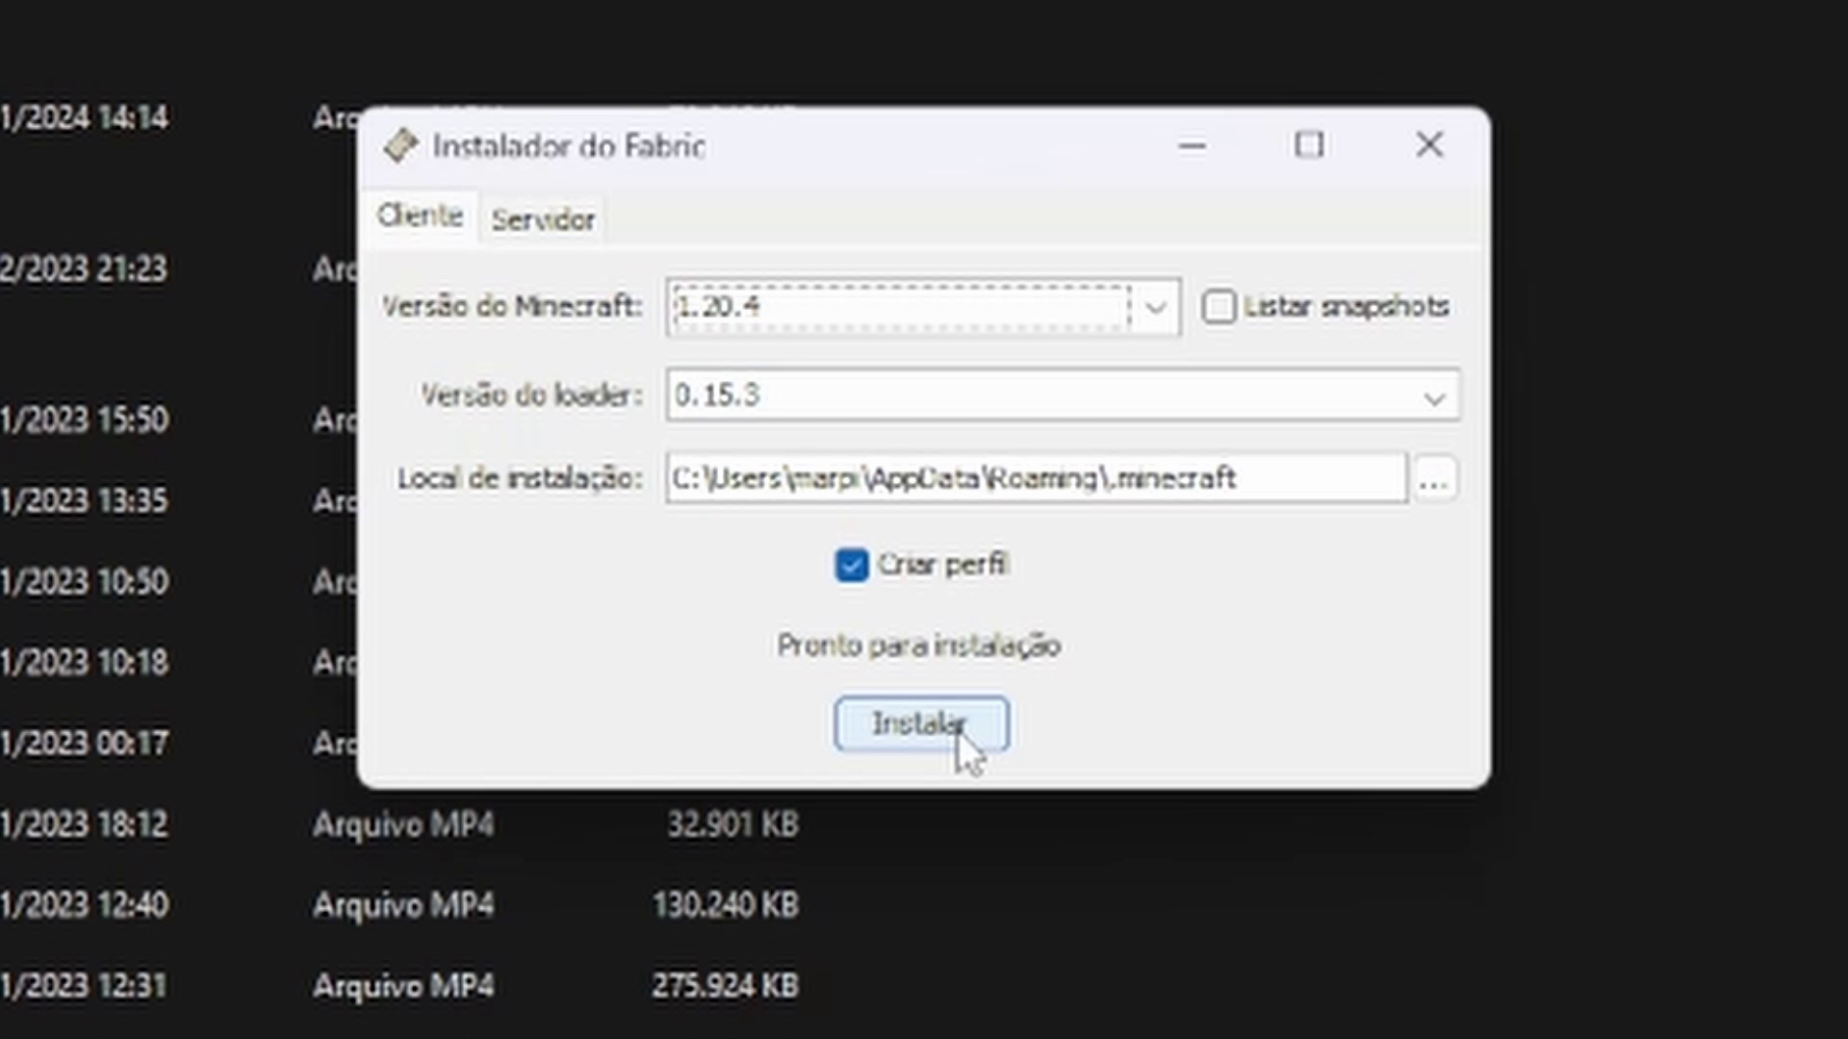
{"action": "left_click", "coordinate": [959, 731]}
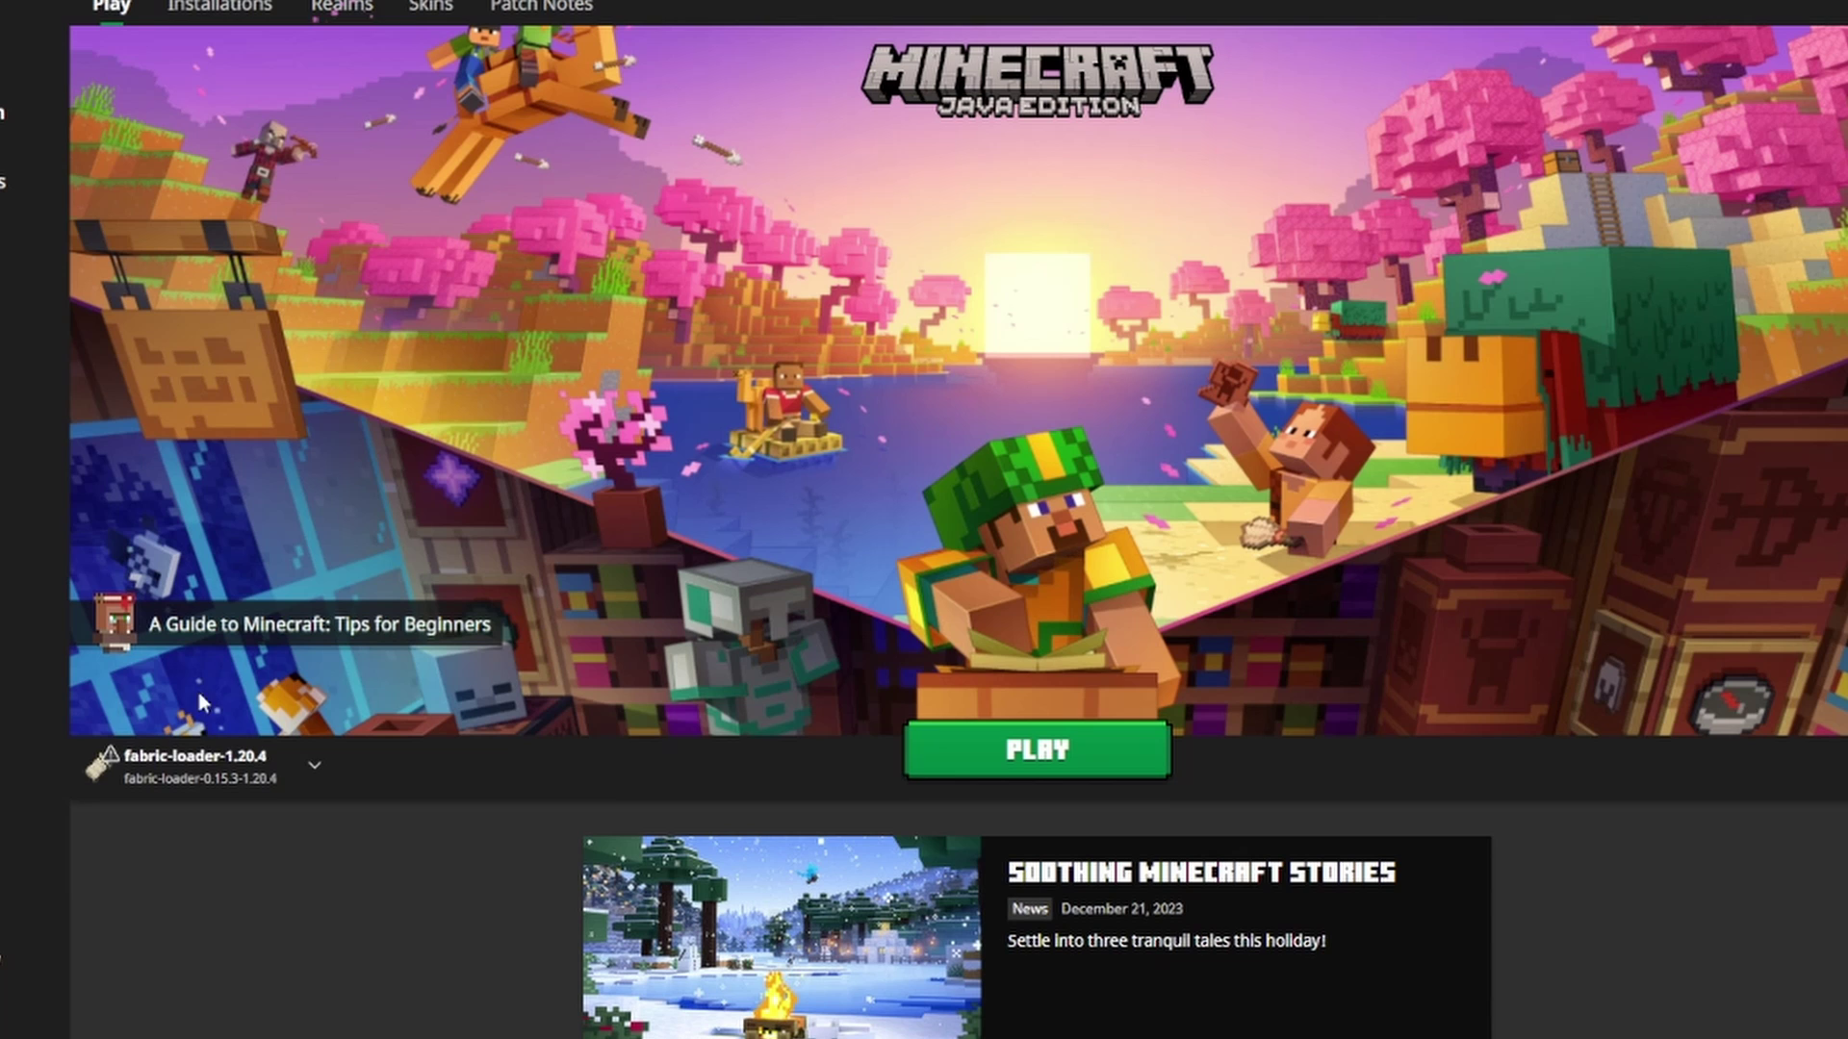
Choose an installation from the Minecraft Launcher's version list and launch the game
{"action": "left_click", "coordinate": [206, 763]}
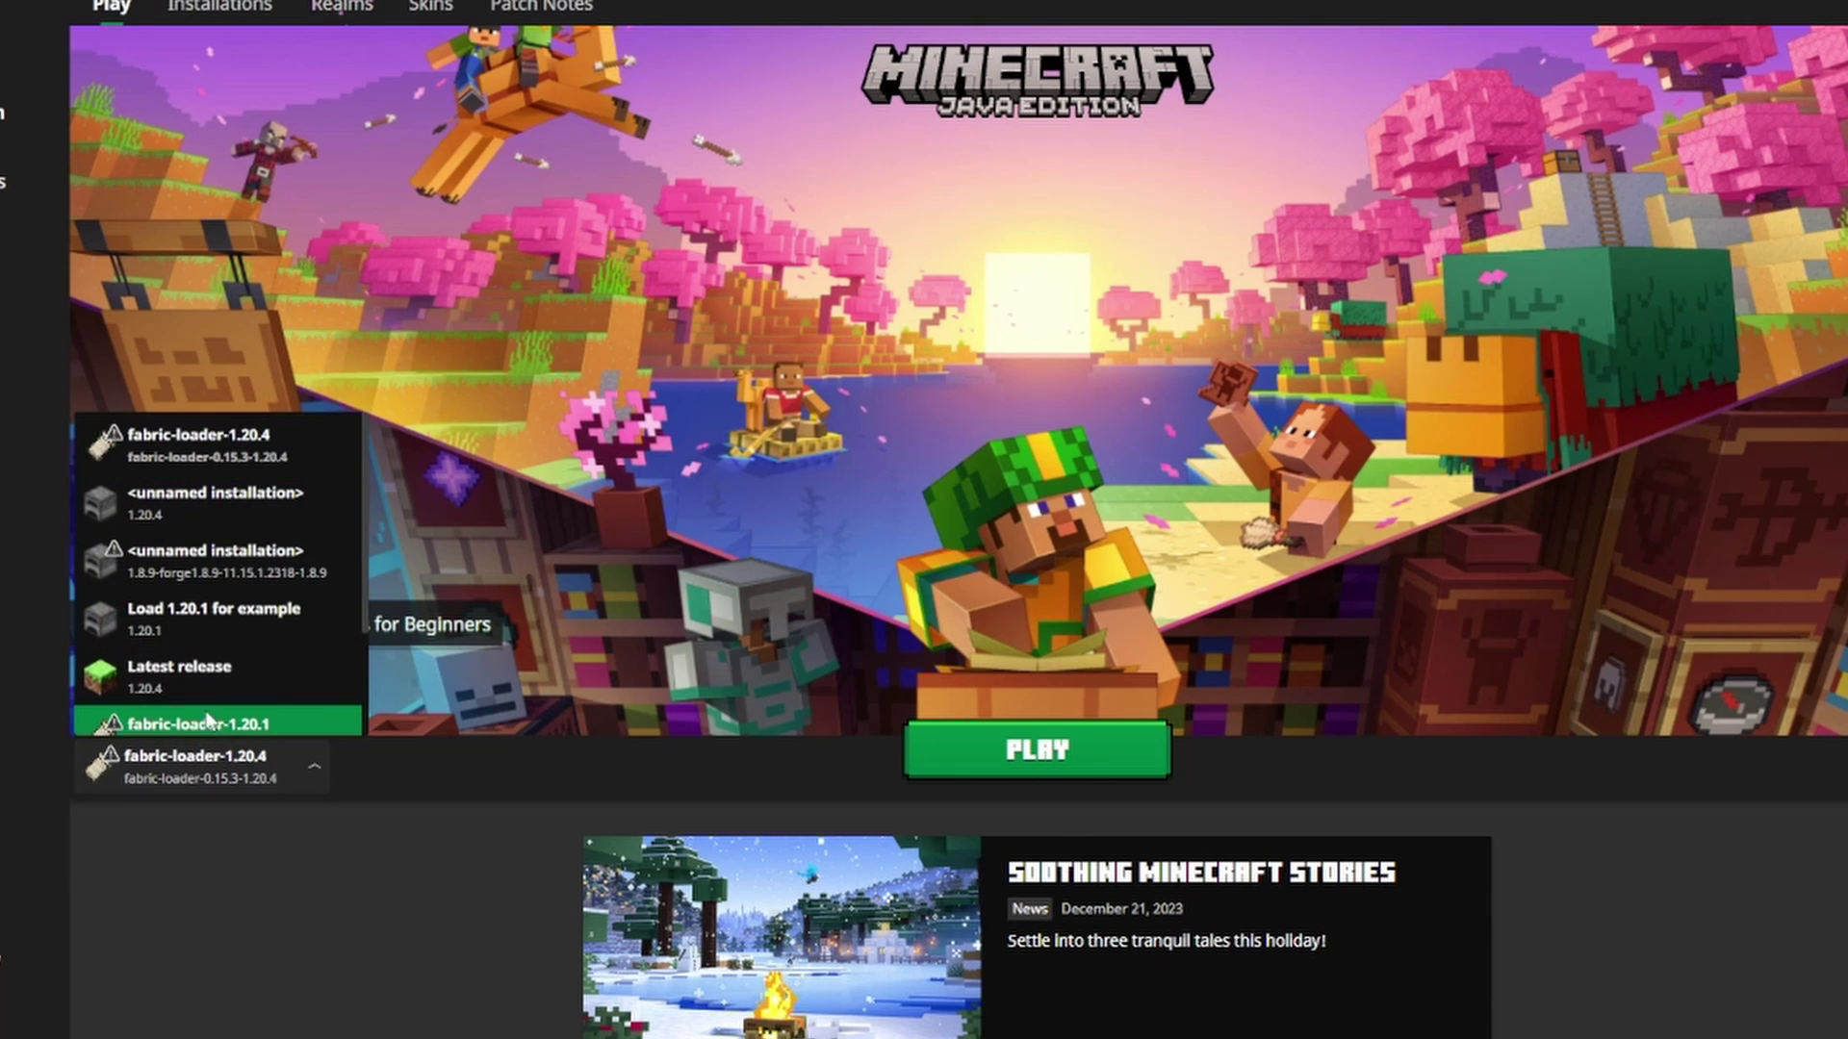
{"action": "left_click", "coordinate": [210, 623]}
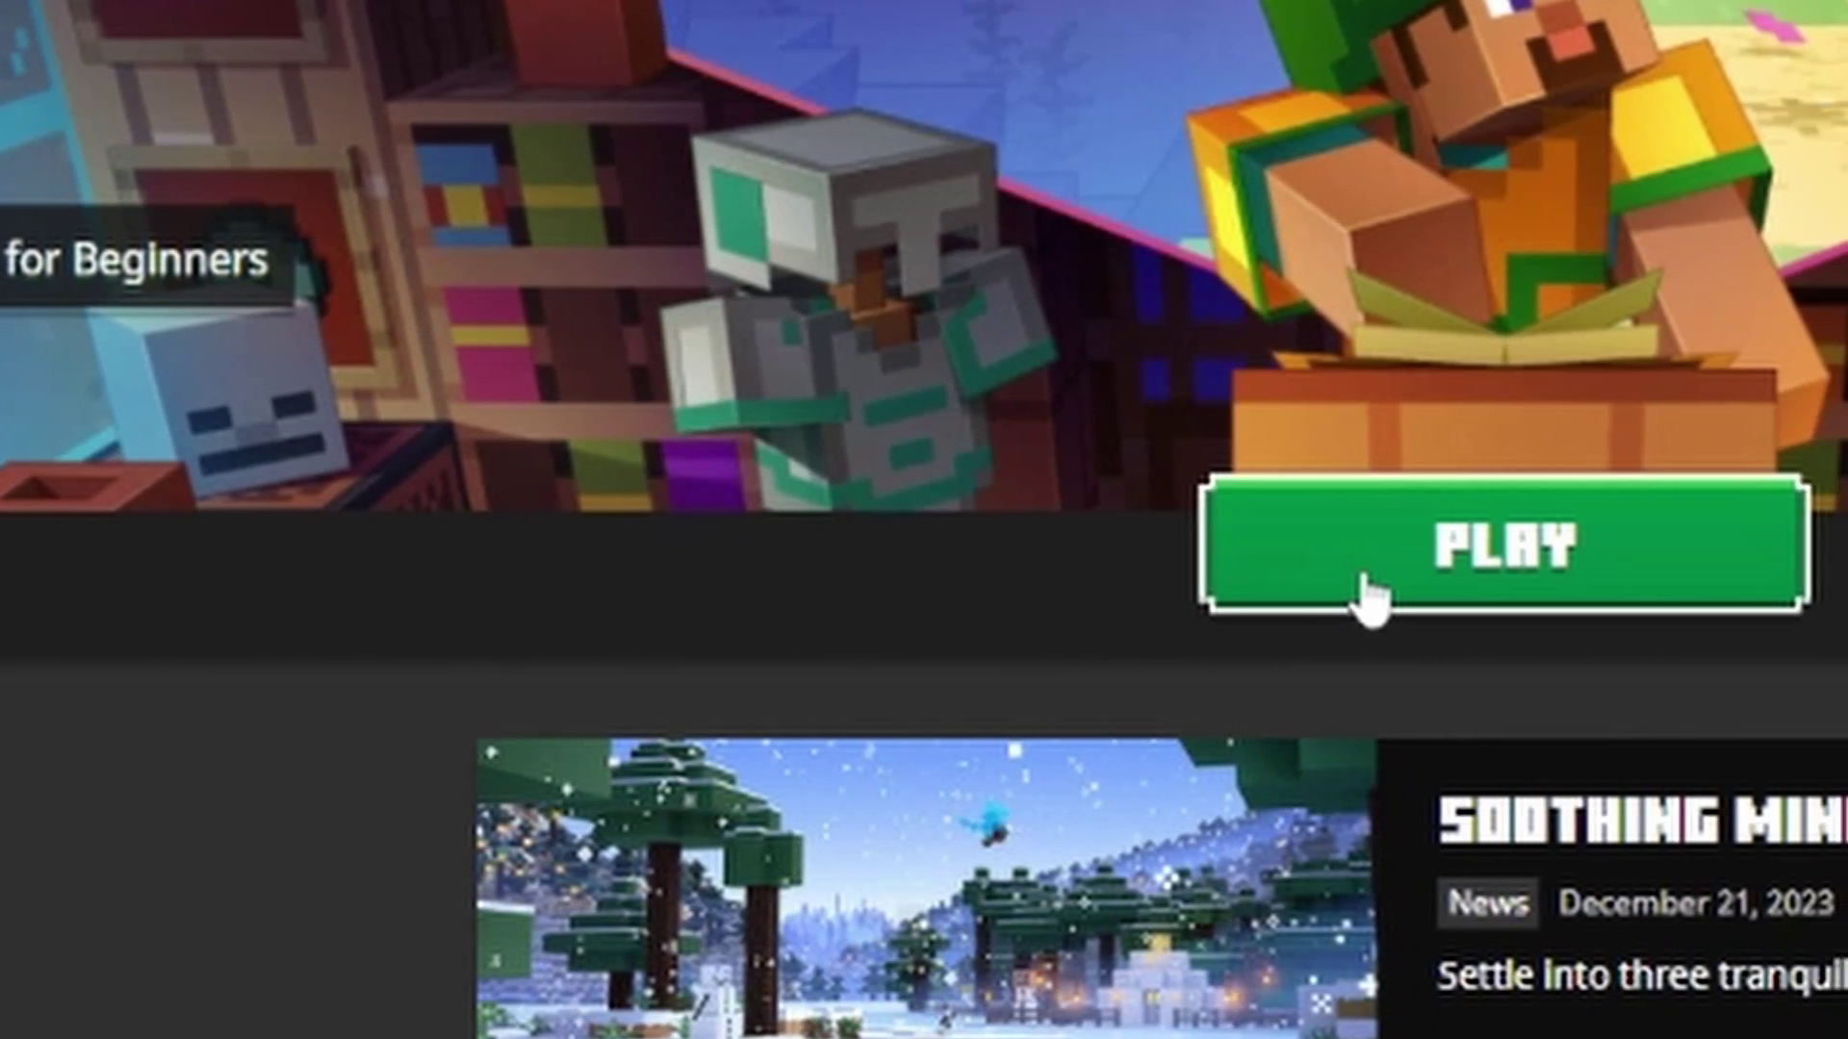
{"action": "left_click", "coordinate": [1078, 568]}
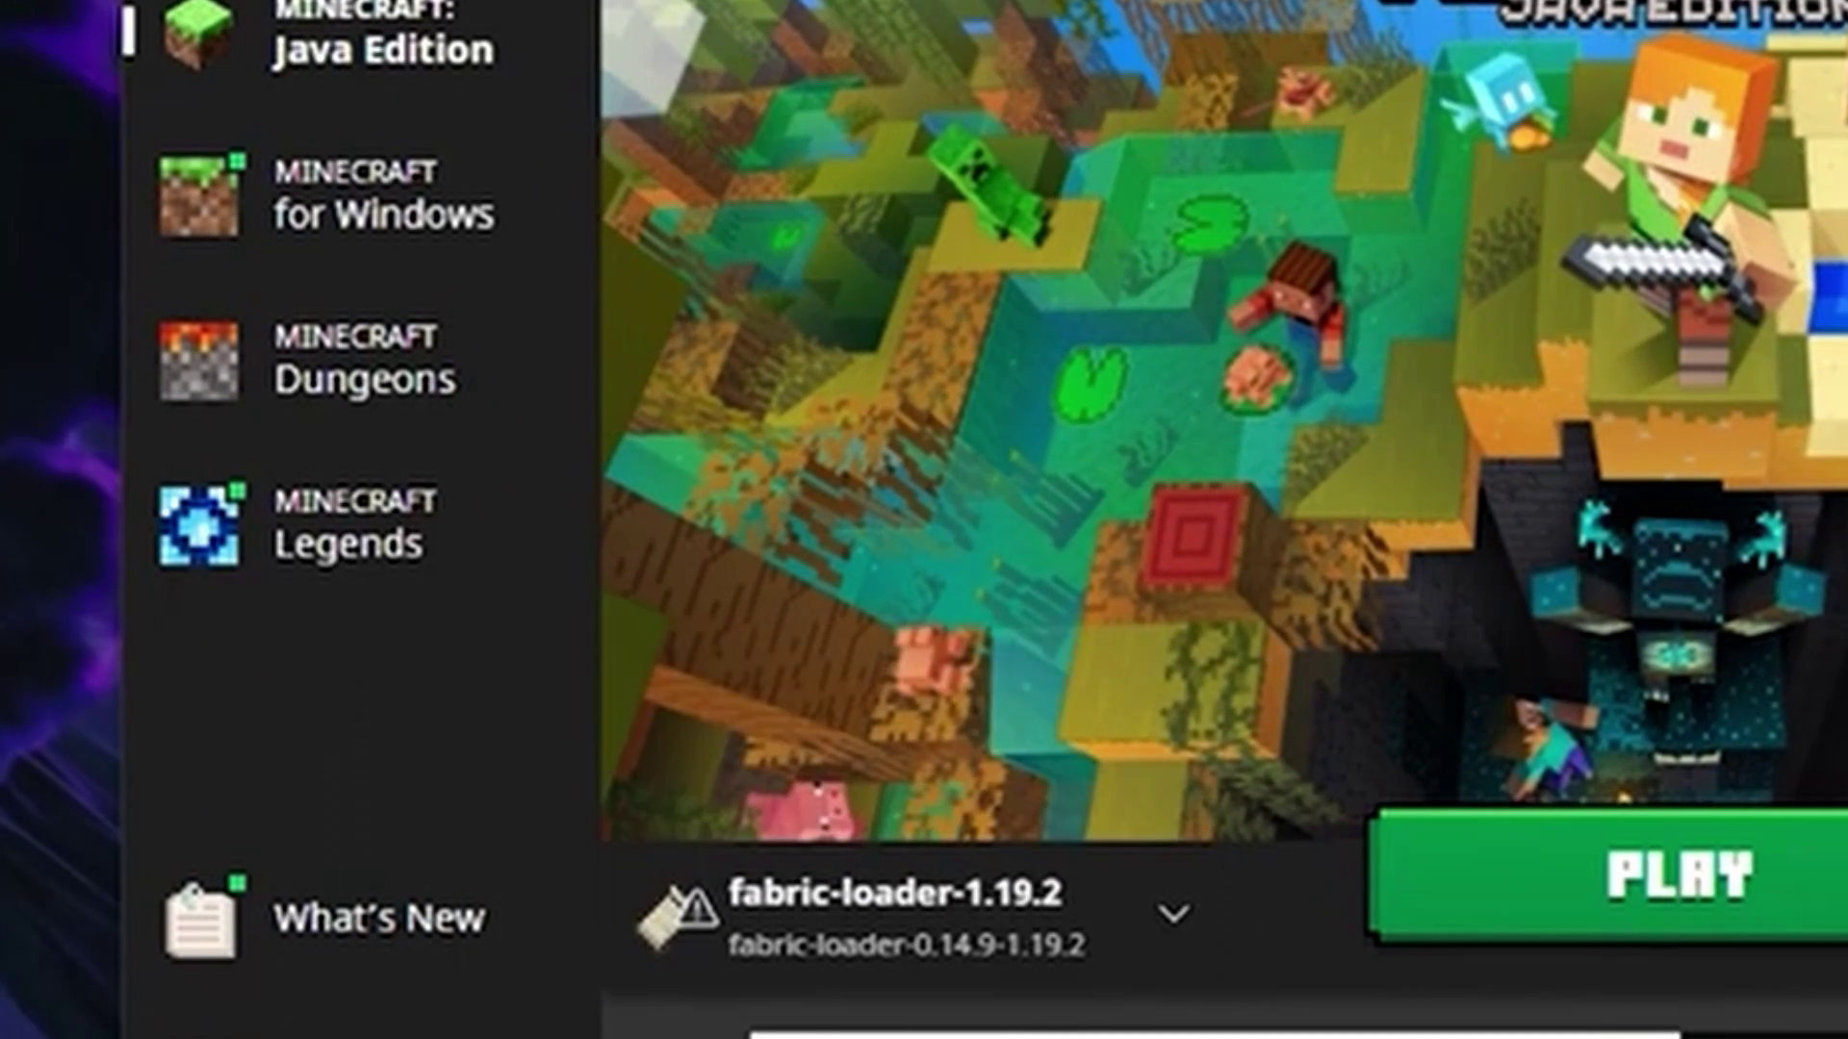
Start a new Java Edition installation in the launcher and set its version to release fabric-loader-0.14.24-1.20.1
{"action": "left_click", "coordinate": [905, 914]}
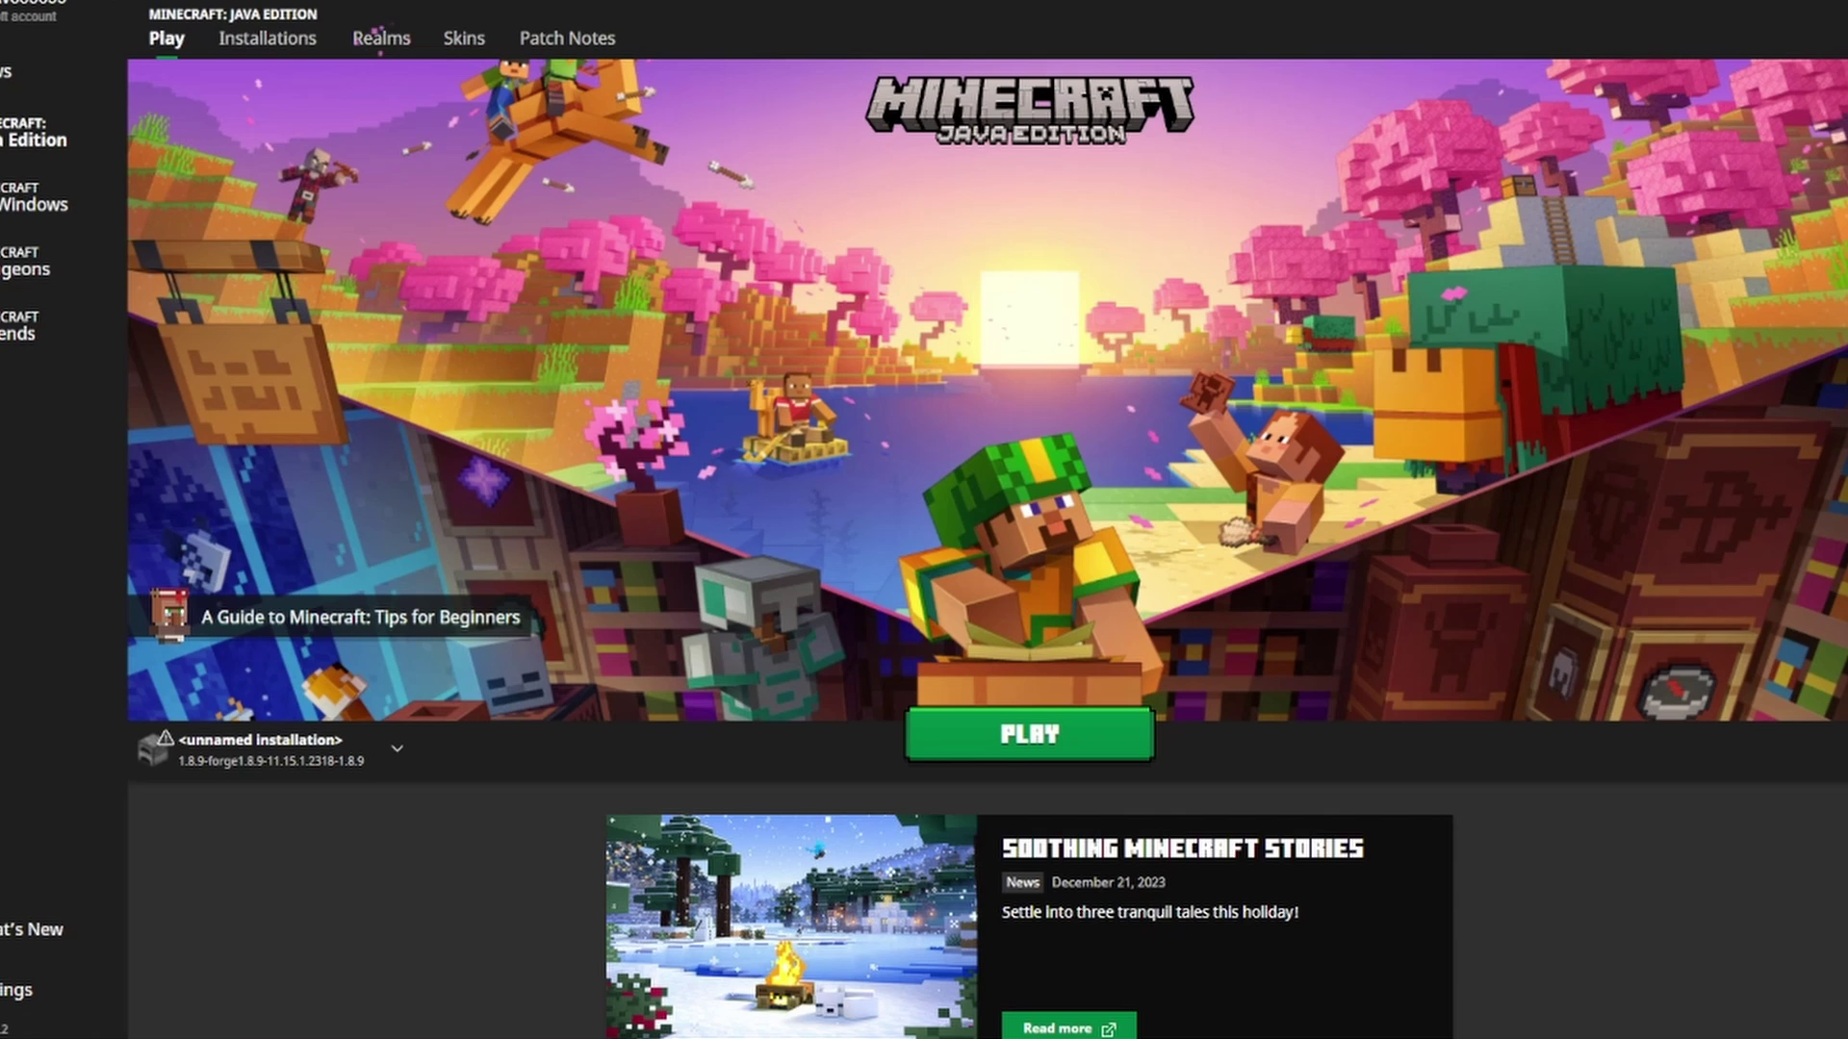
{"action": "left_click", "coordinate": [267, 38]}
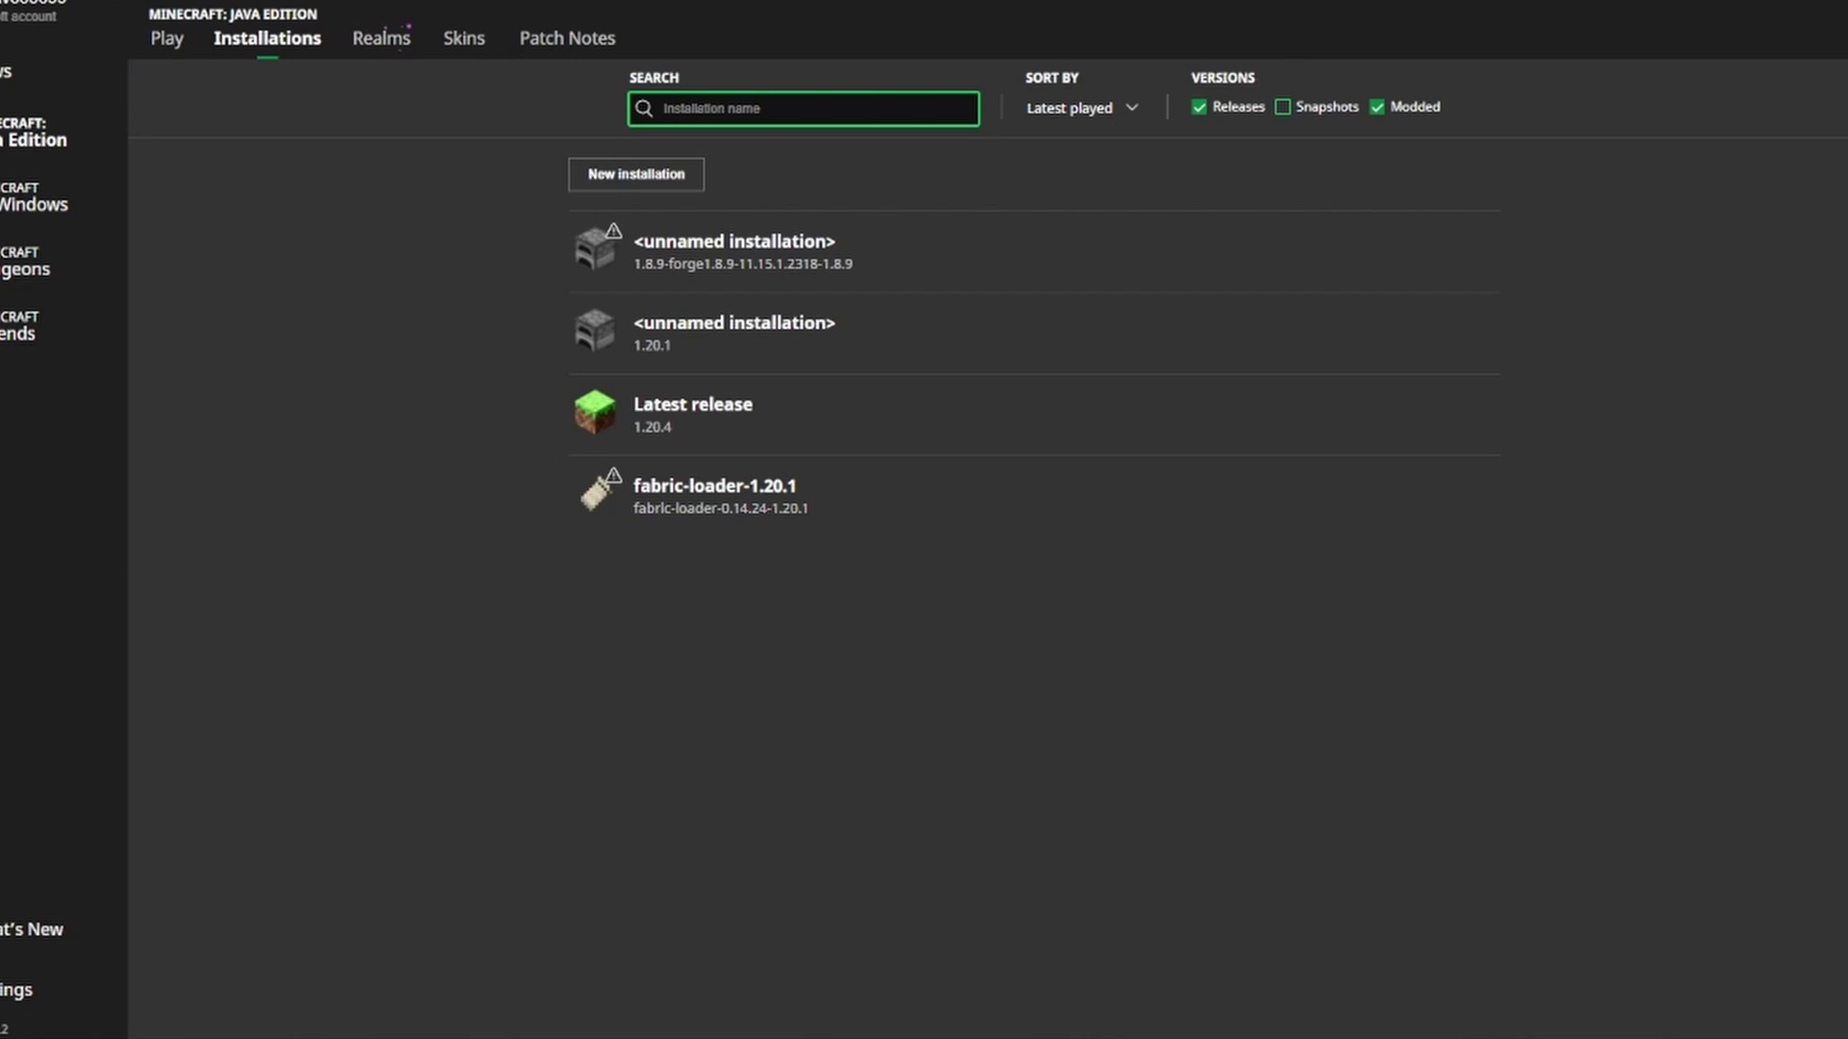
{"action": "left_click", "coordinate": [636, 173]}
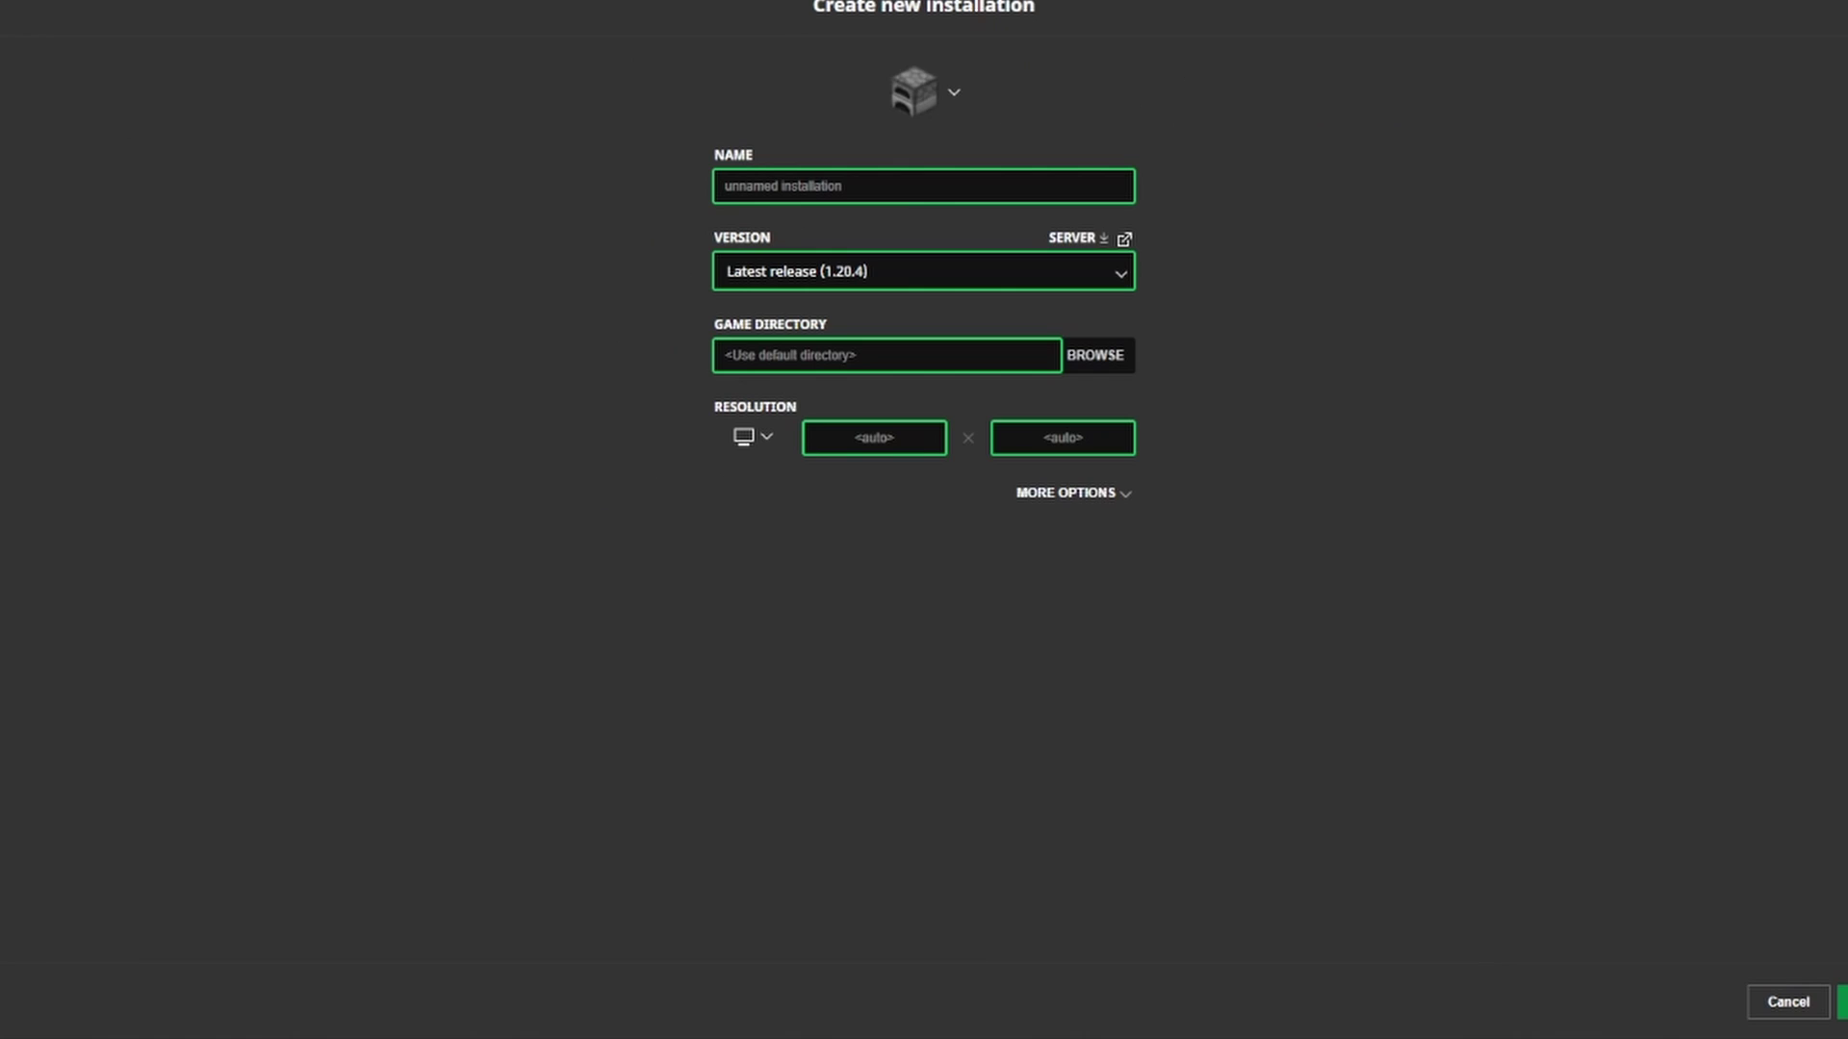
{"action": "left_click", "coordinate": [866, 272]}
{"action": "type", "text": "f"}
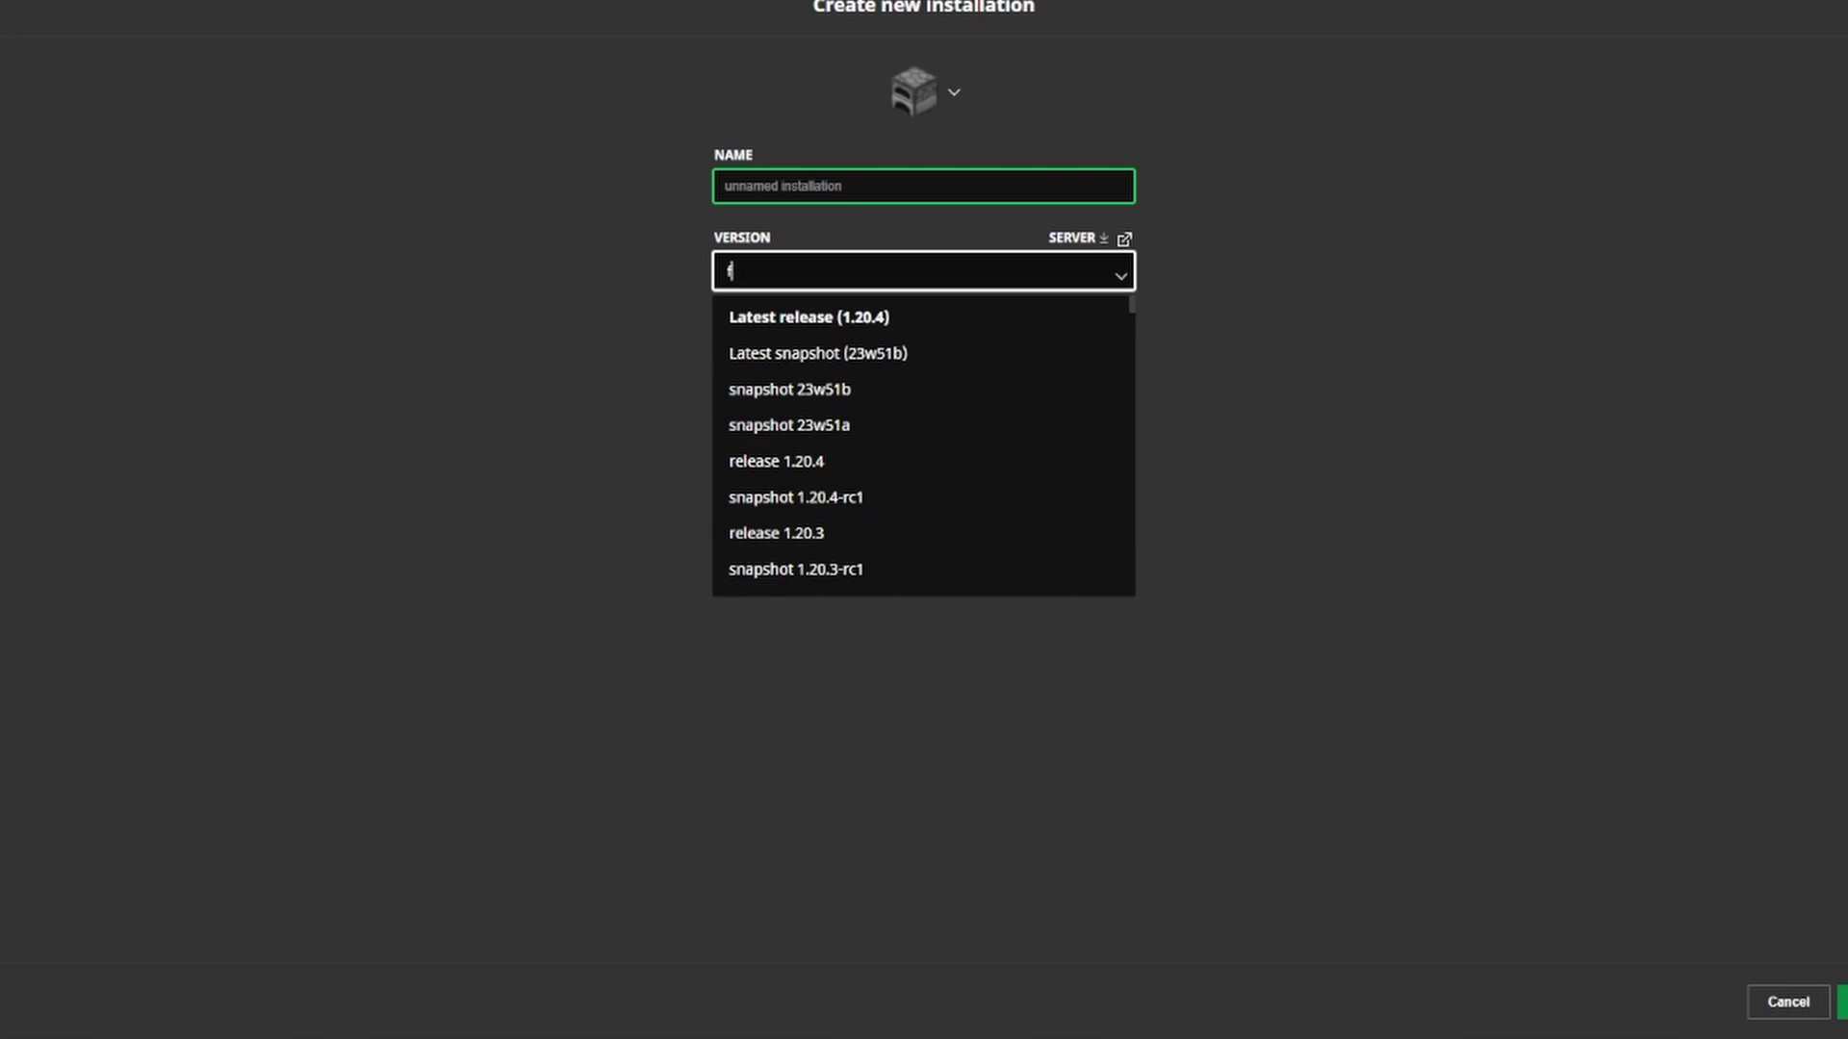
{"action": "type", "text": "abric"}
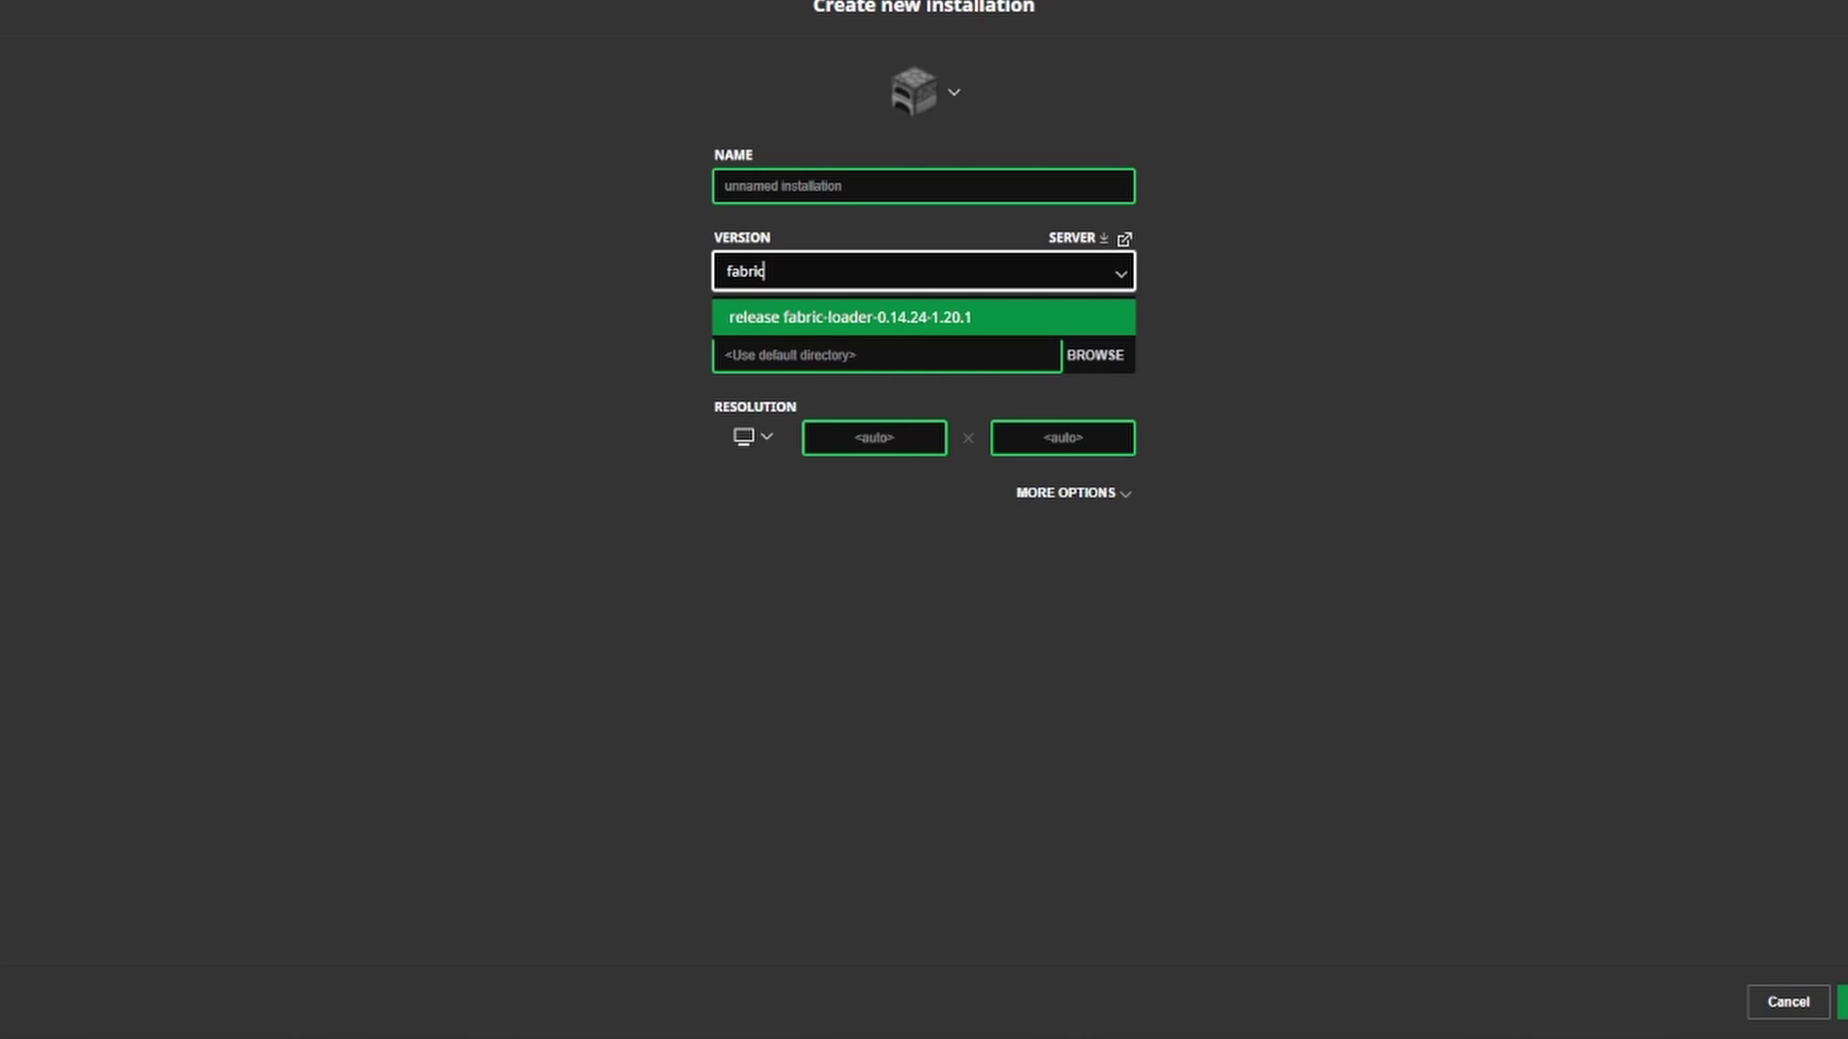
{"action": "key", "text": "Return"}
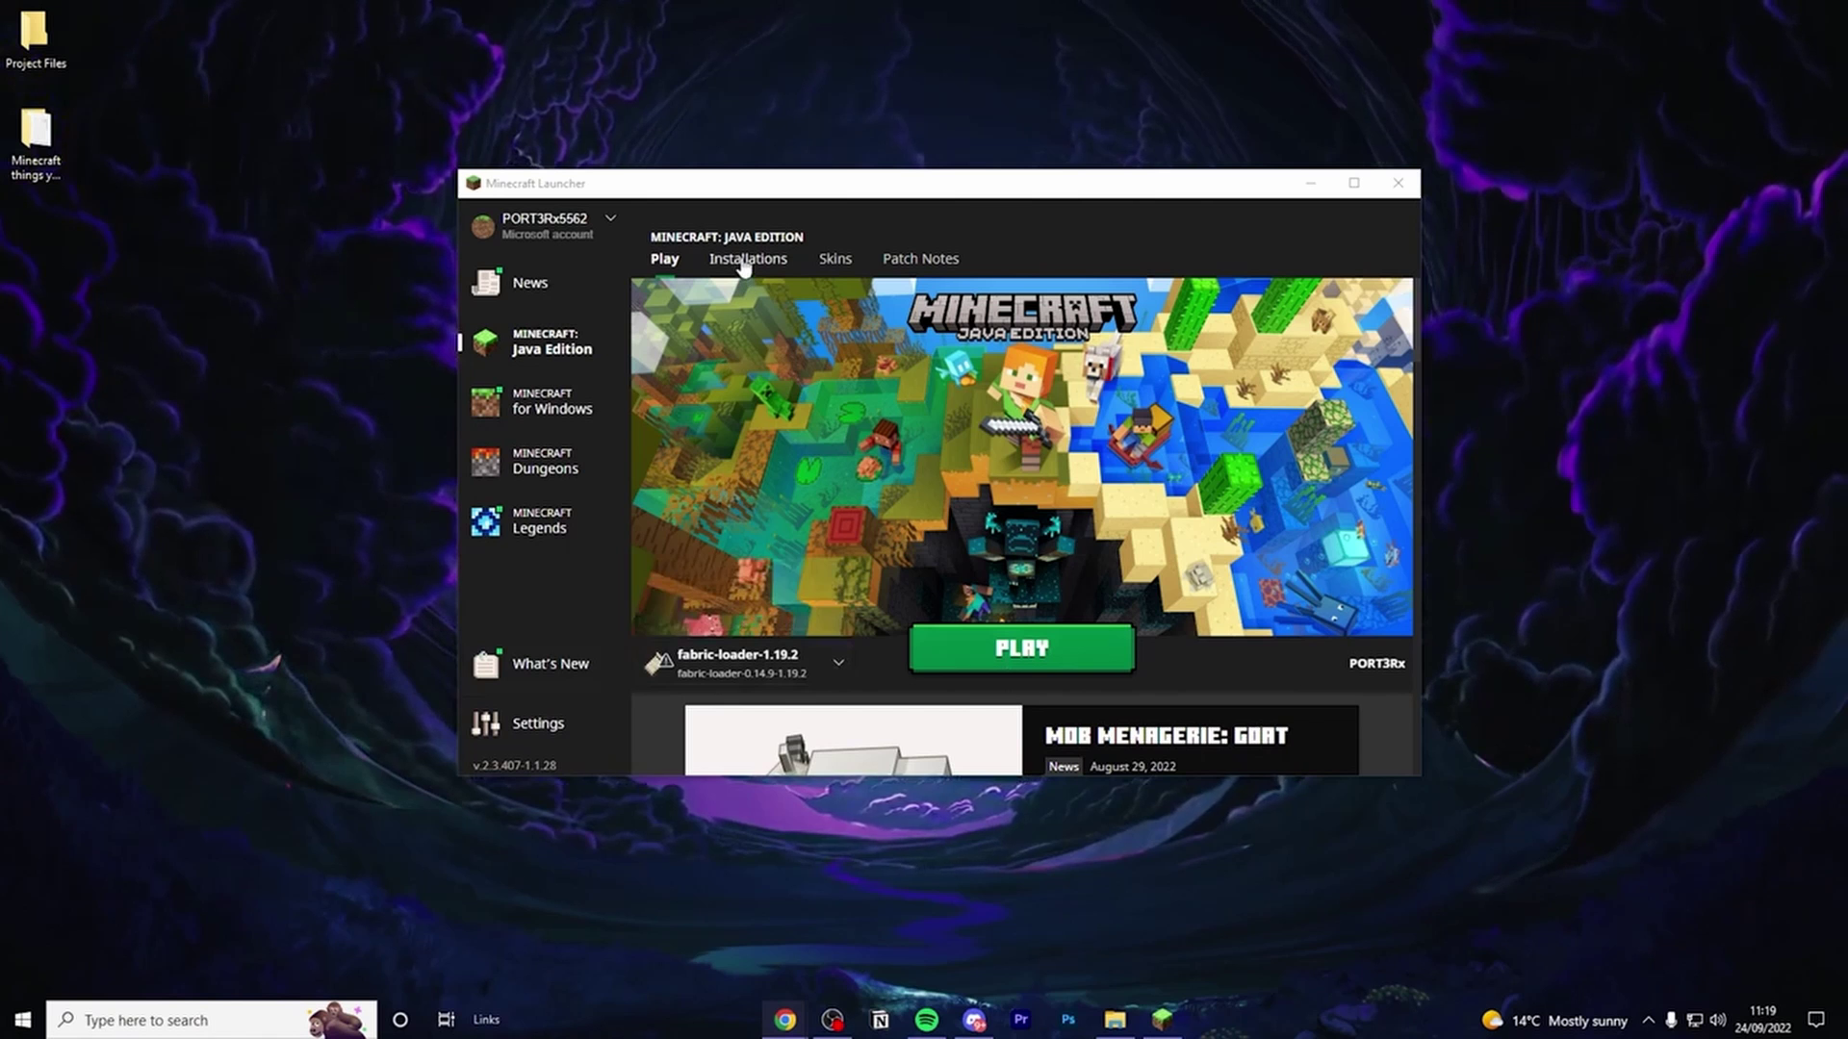
Edit the fabric-loader-1.19.2 installation and set the maximum memory value in its JVM arguments to 16
{"action": "left_click", "coordinate": [746, 260]}
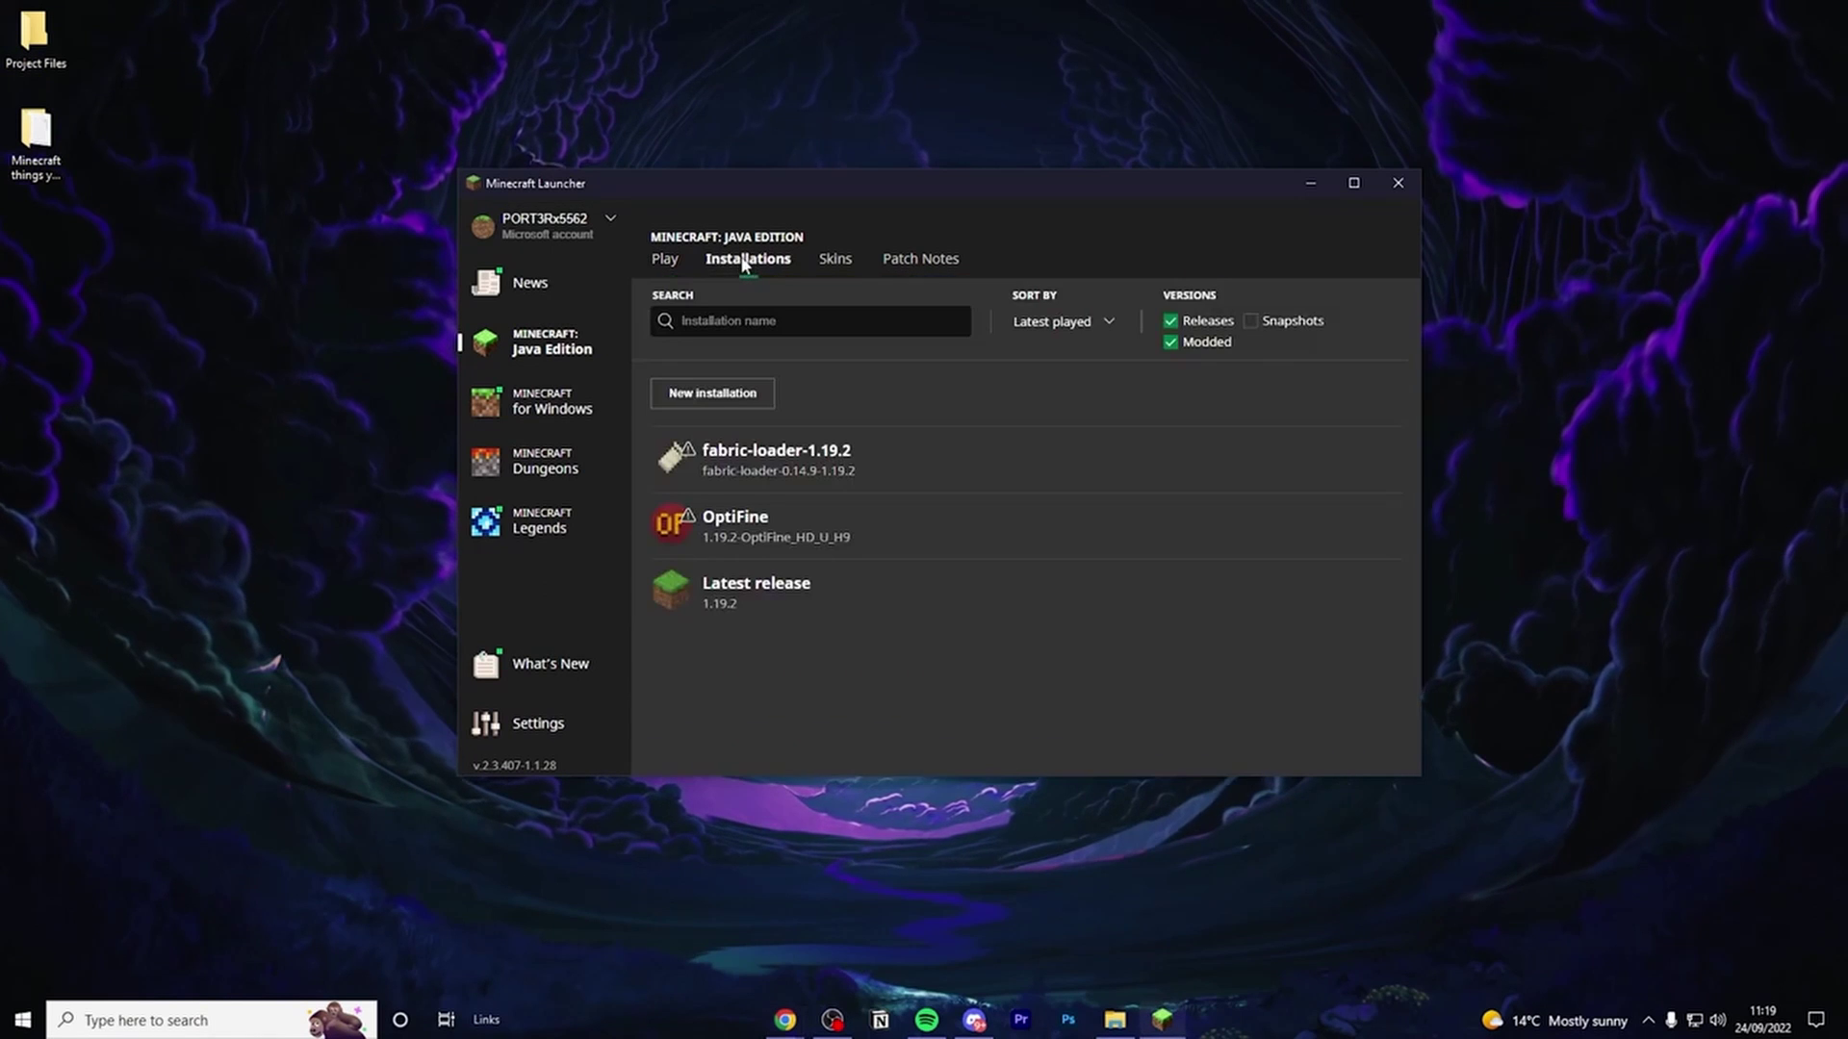
{"action": "mouse_move", "coordinate": [878, 472]}
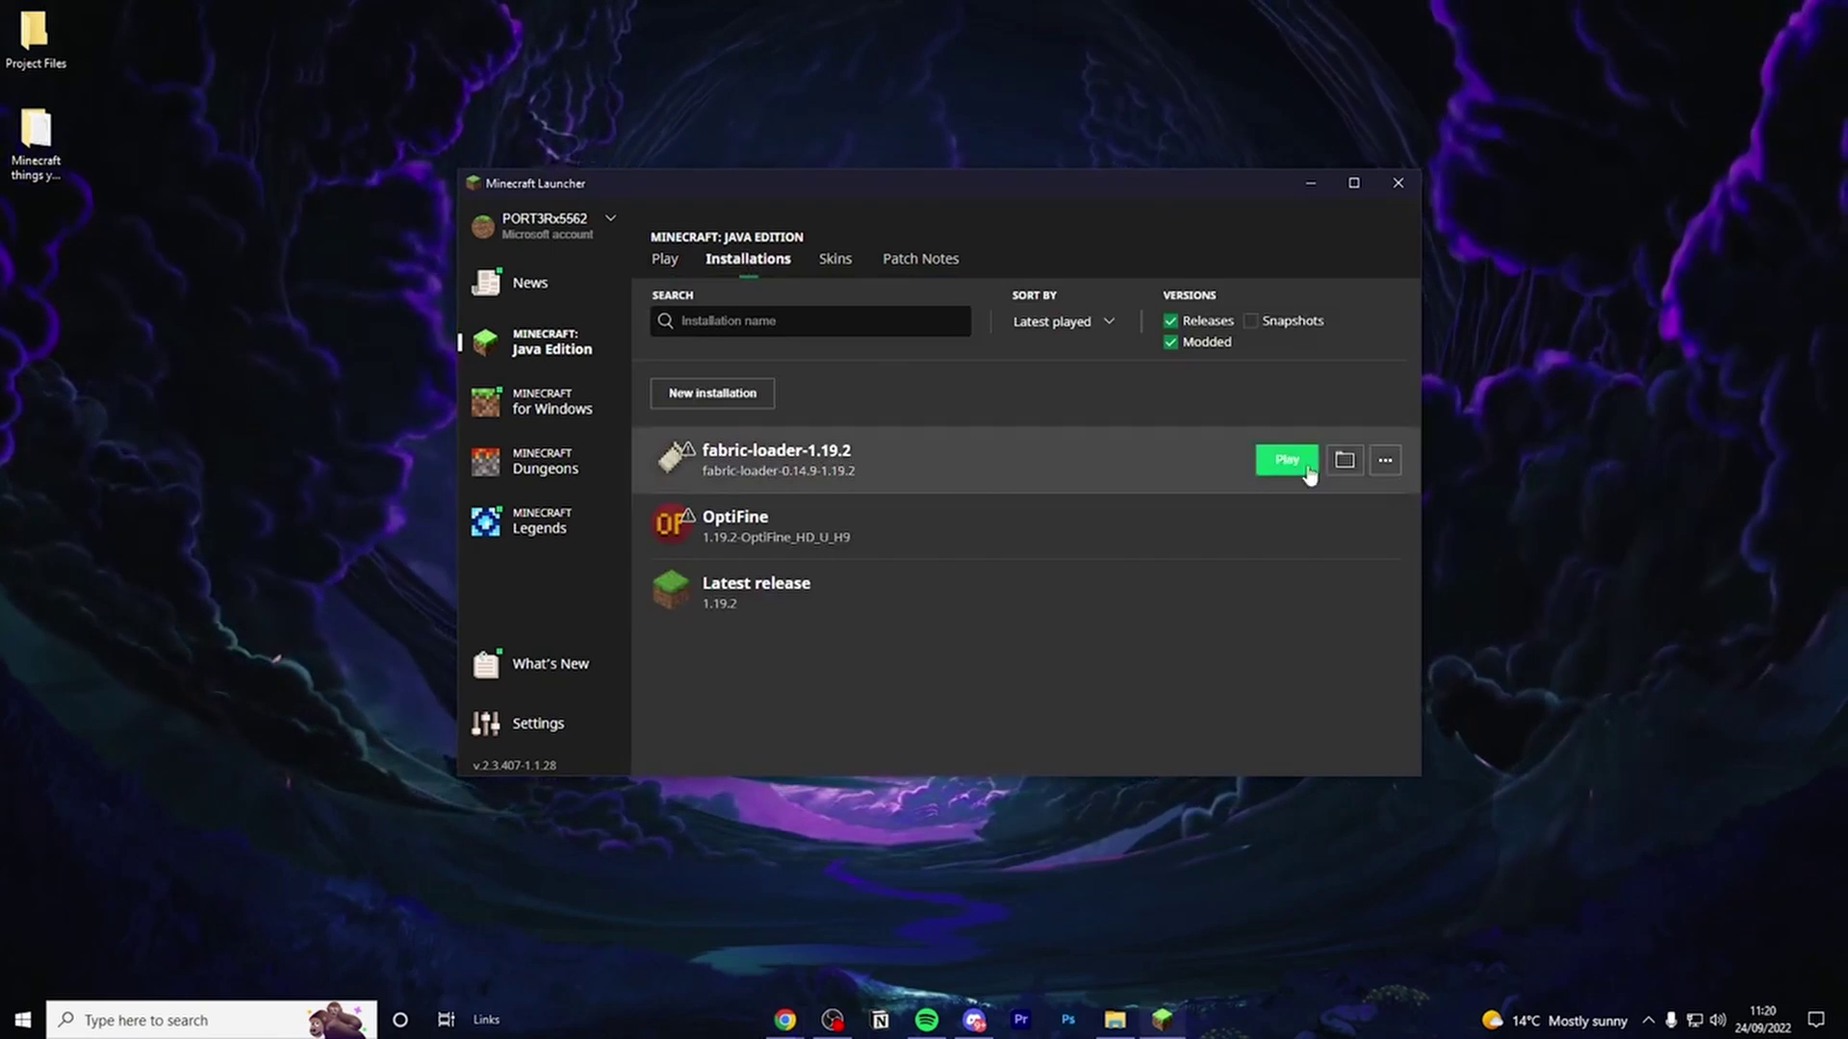
{"action": "left_click", "coordinate": [1385, 461]}
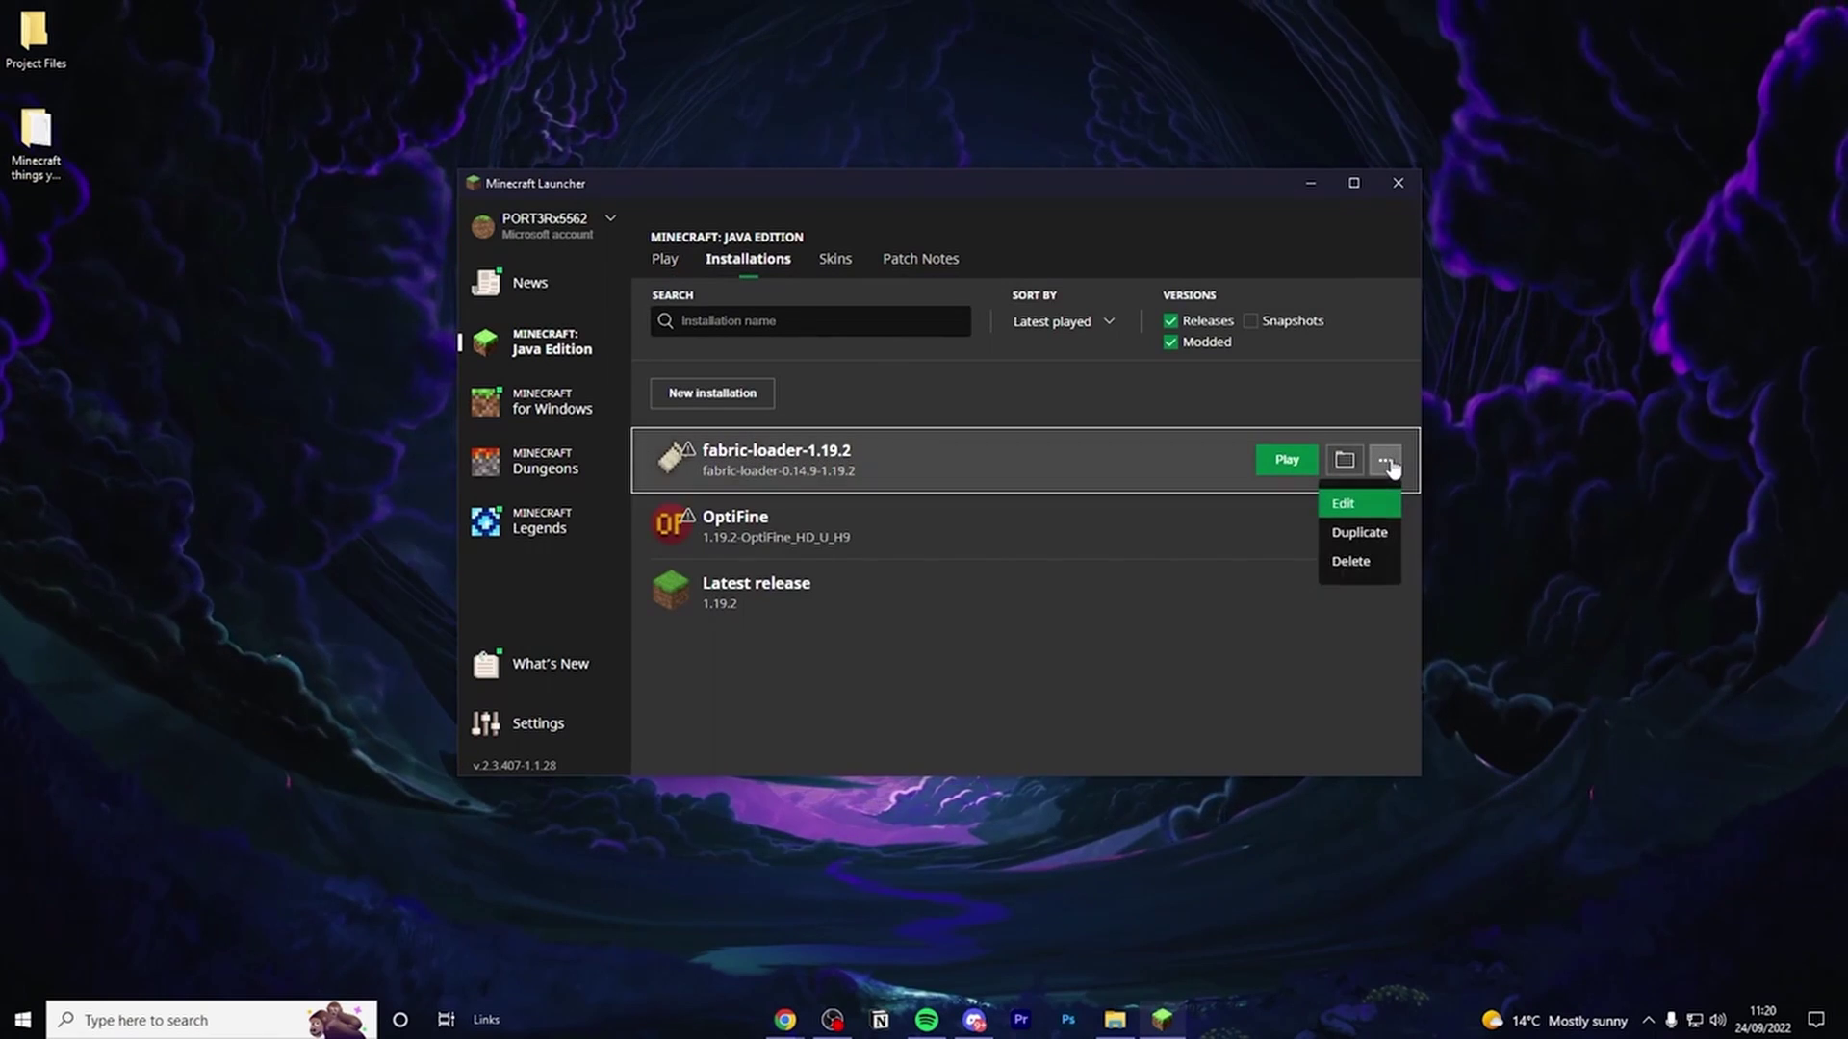
{"action": "left_click", "coordinate": [1353, 501]}
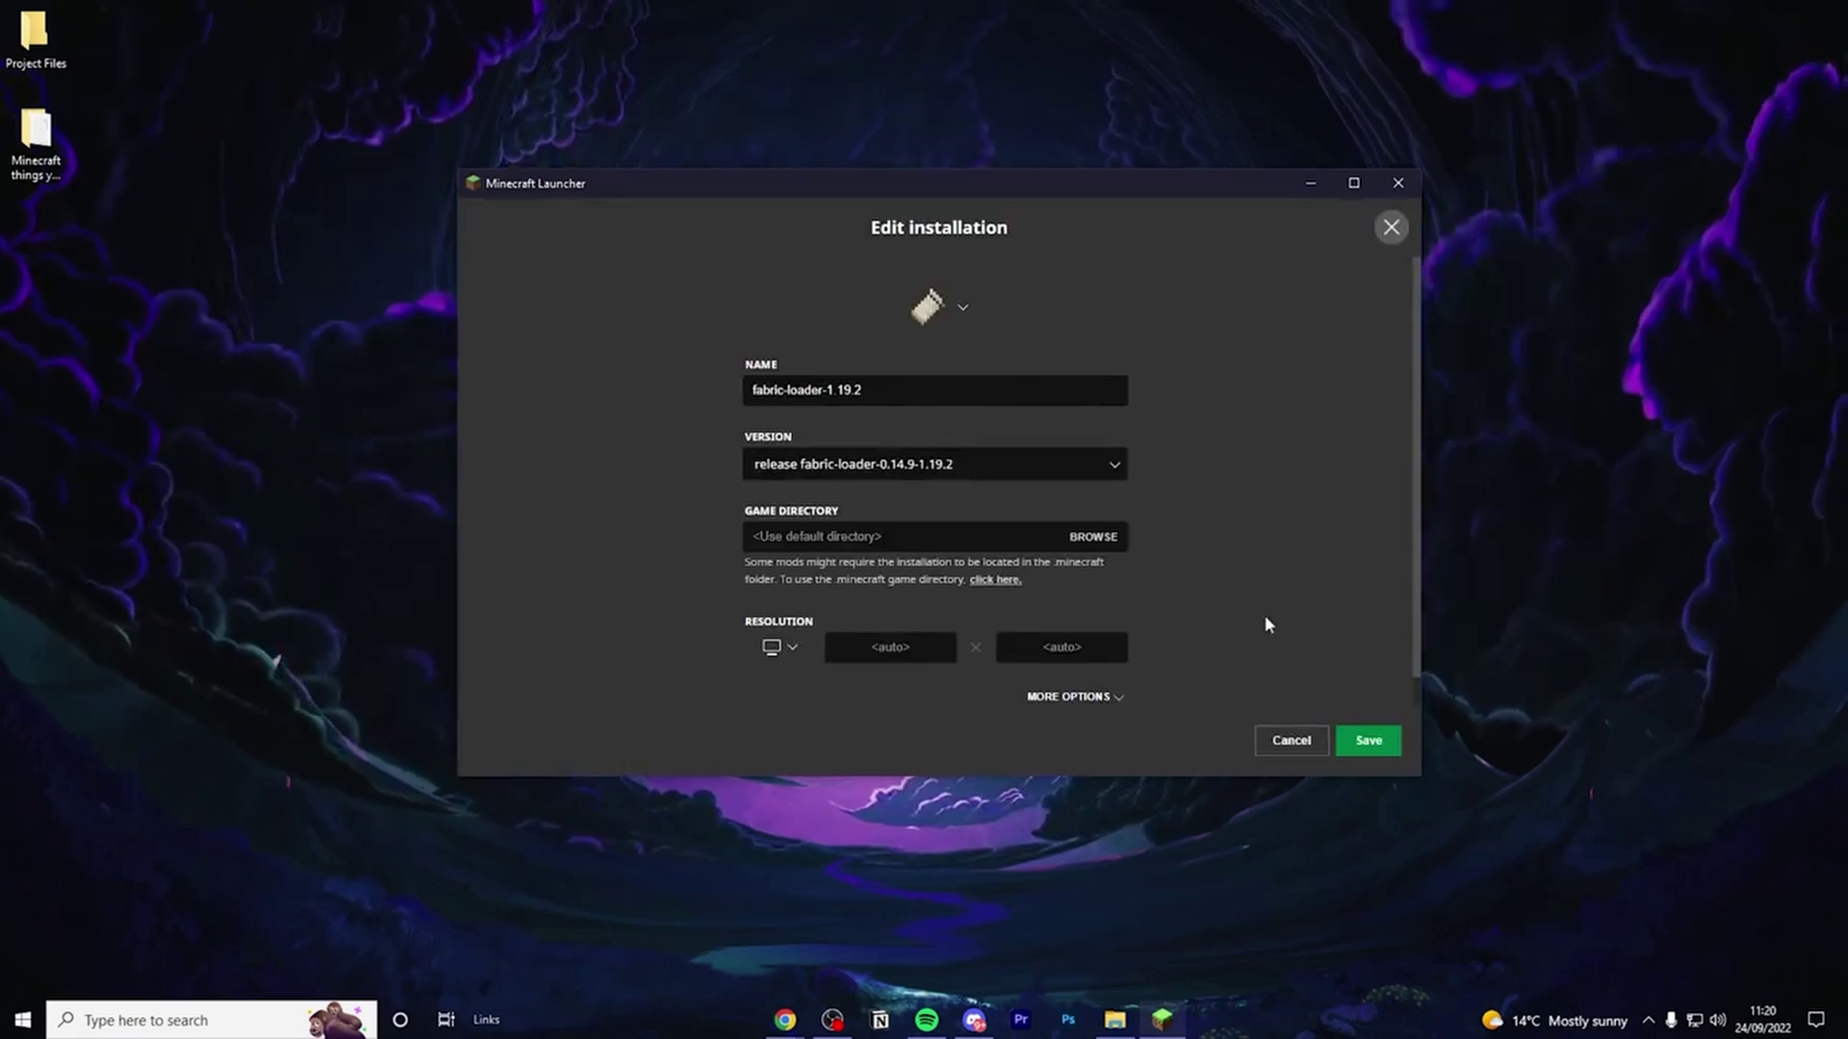
{"action": "scroll", "coordinate": [1226, 589], "scroll_direction": "down", "scroll_amount": 1}
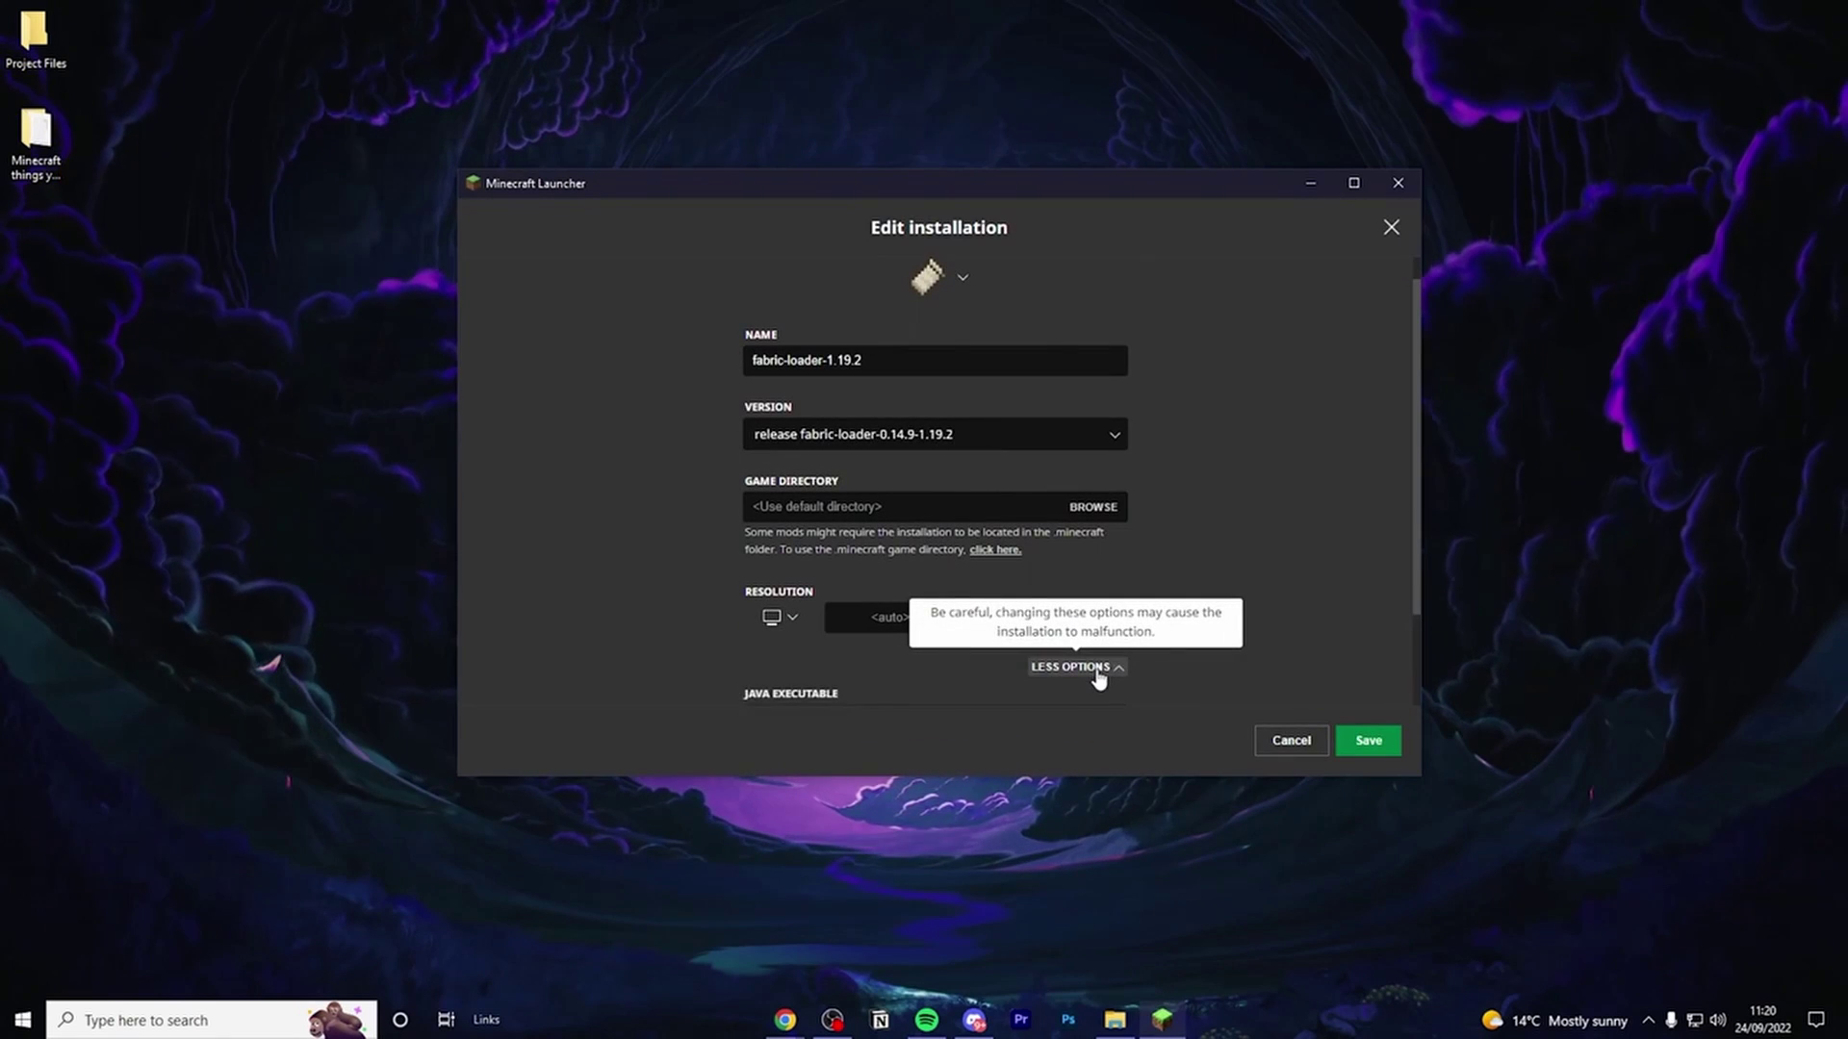
{"action": "scroll", "coordinate": [1192, 533], "scroll_direction": "down", "scroll_amount": 3}
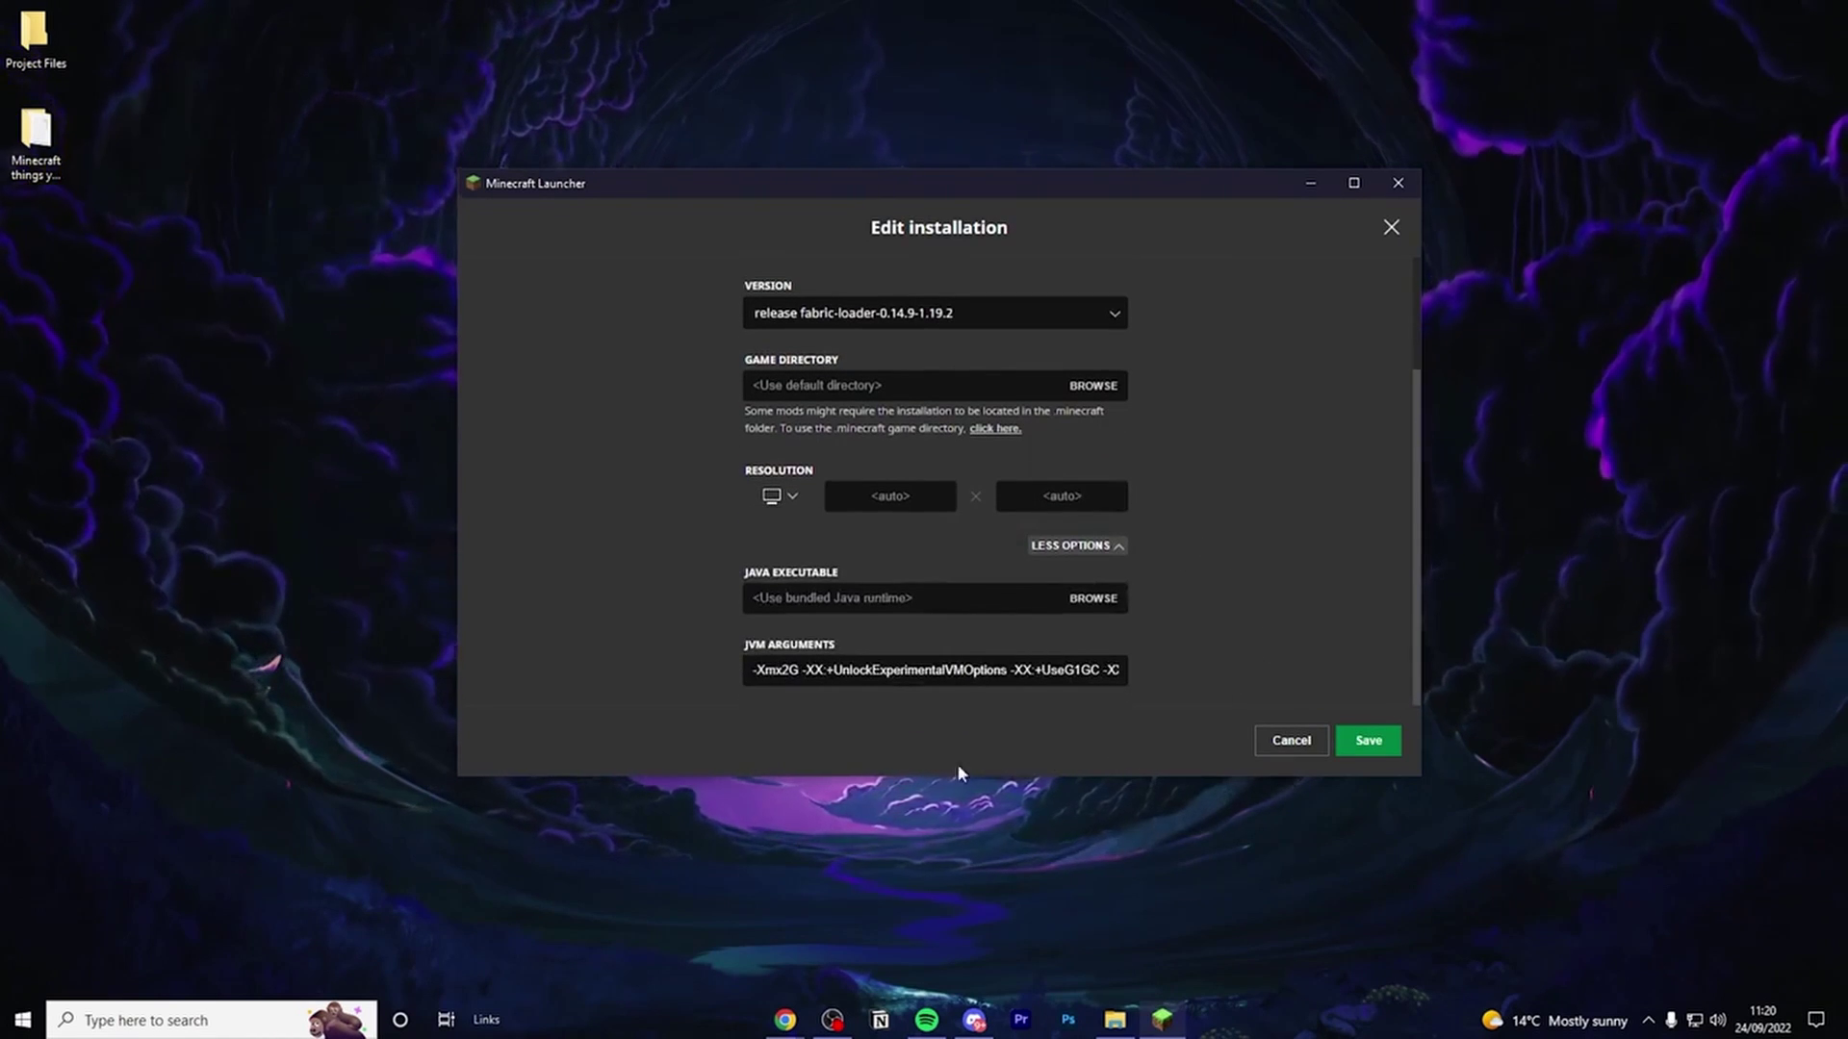
{"action": "left_click", "coordinate": [786, 670]}
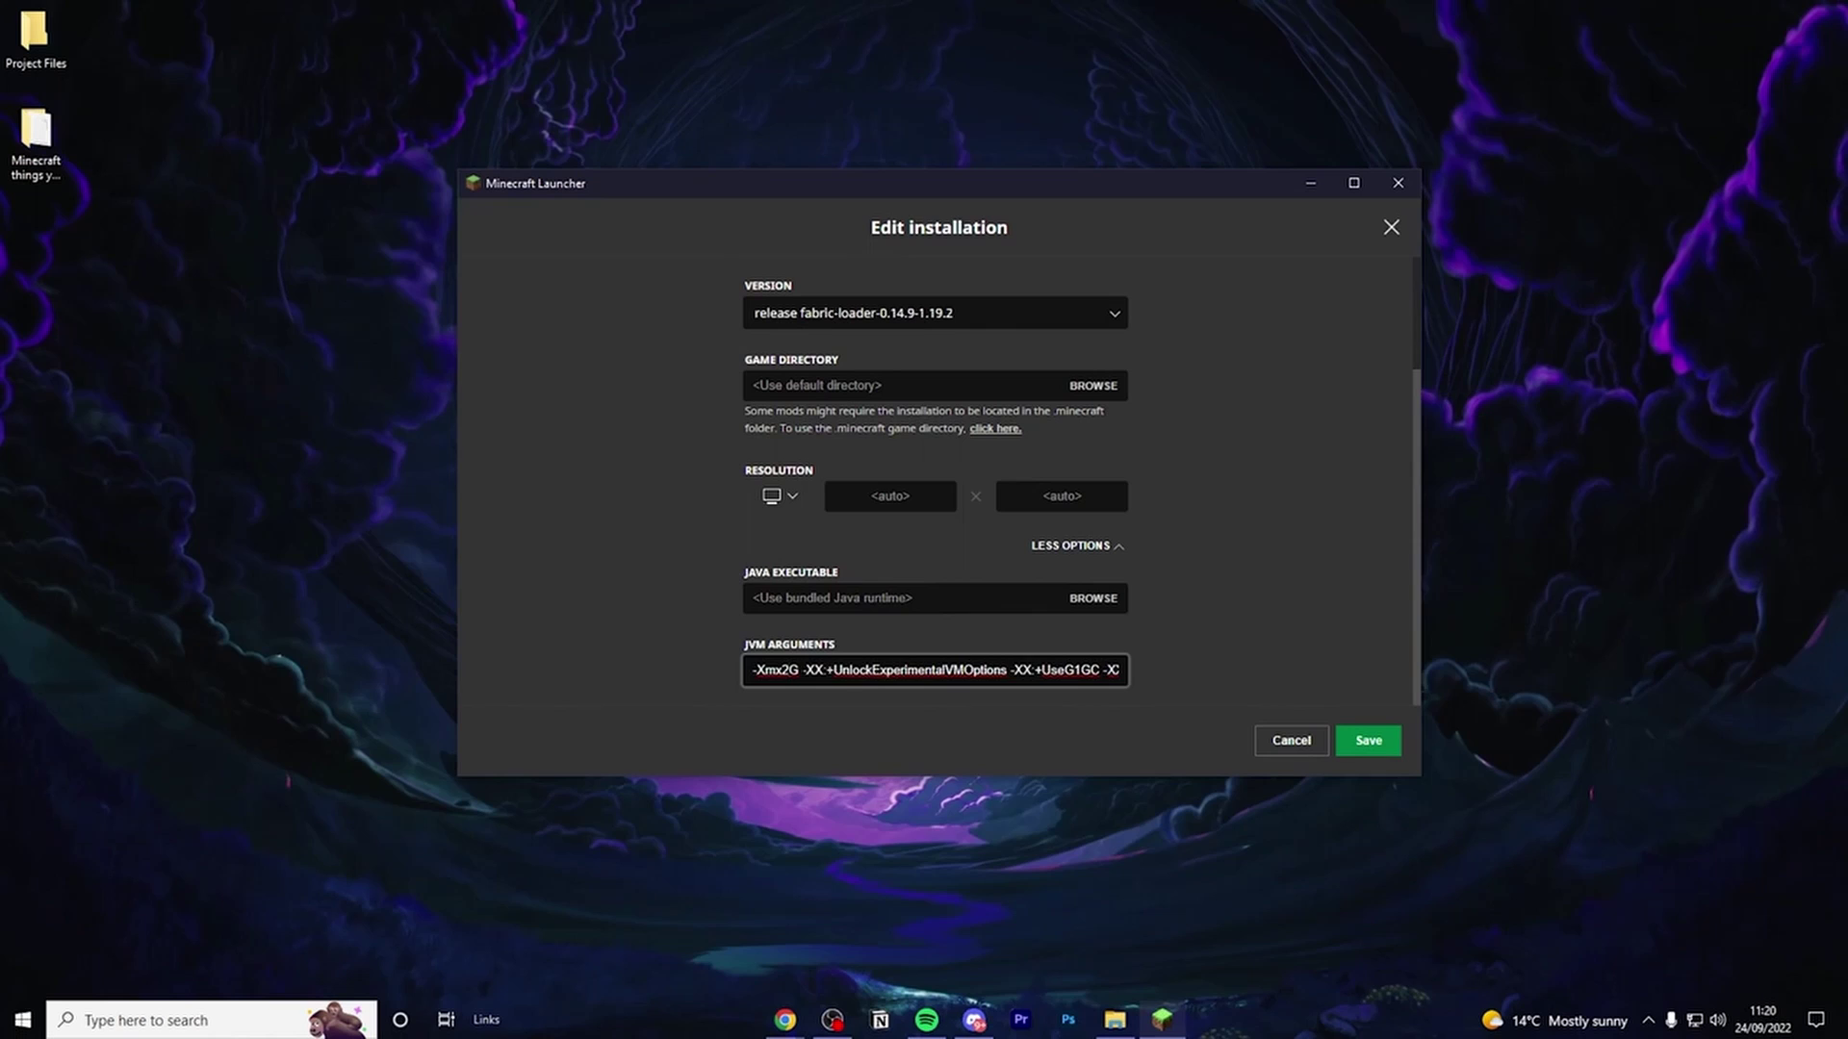
{"action": "key", "text": "BackSpace"}
{"action": "type", "text": "16"}
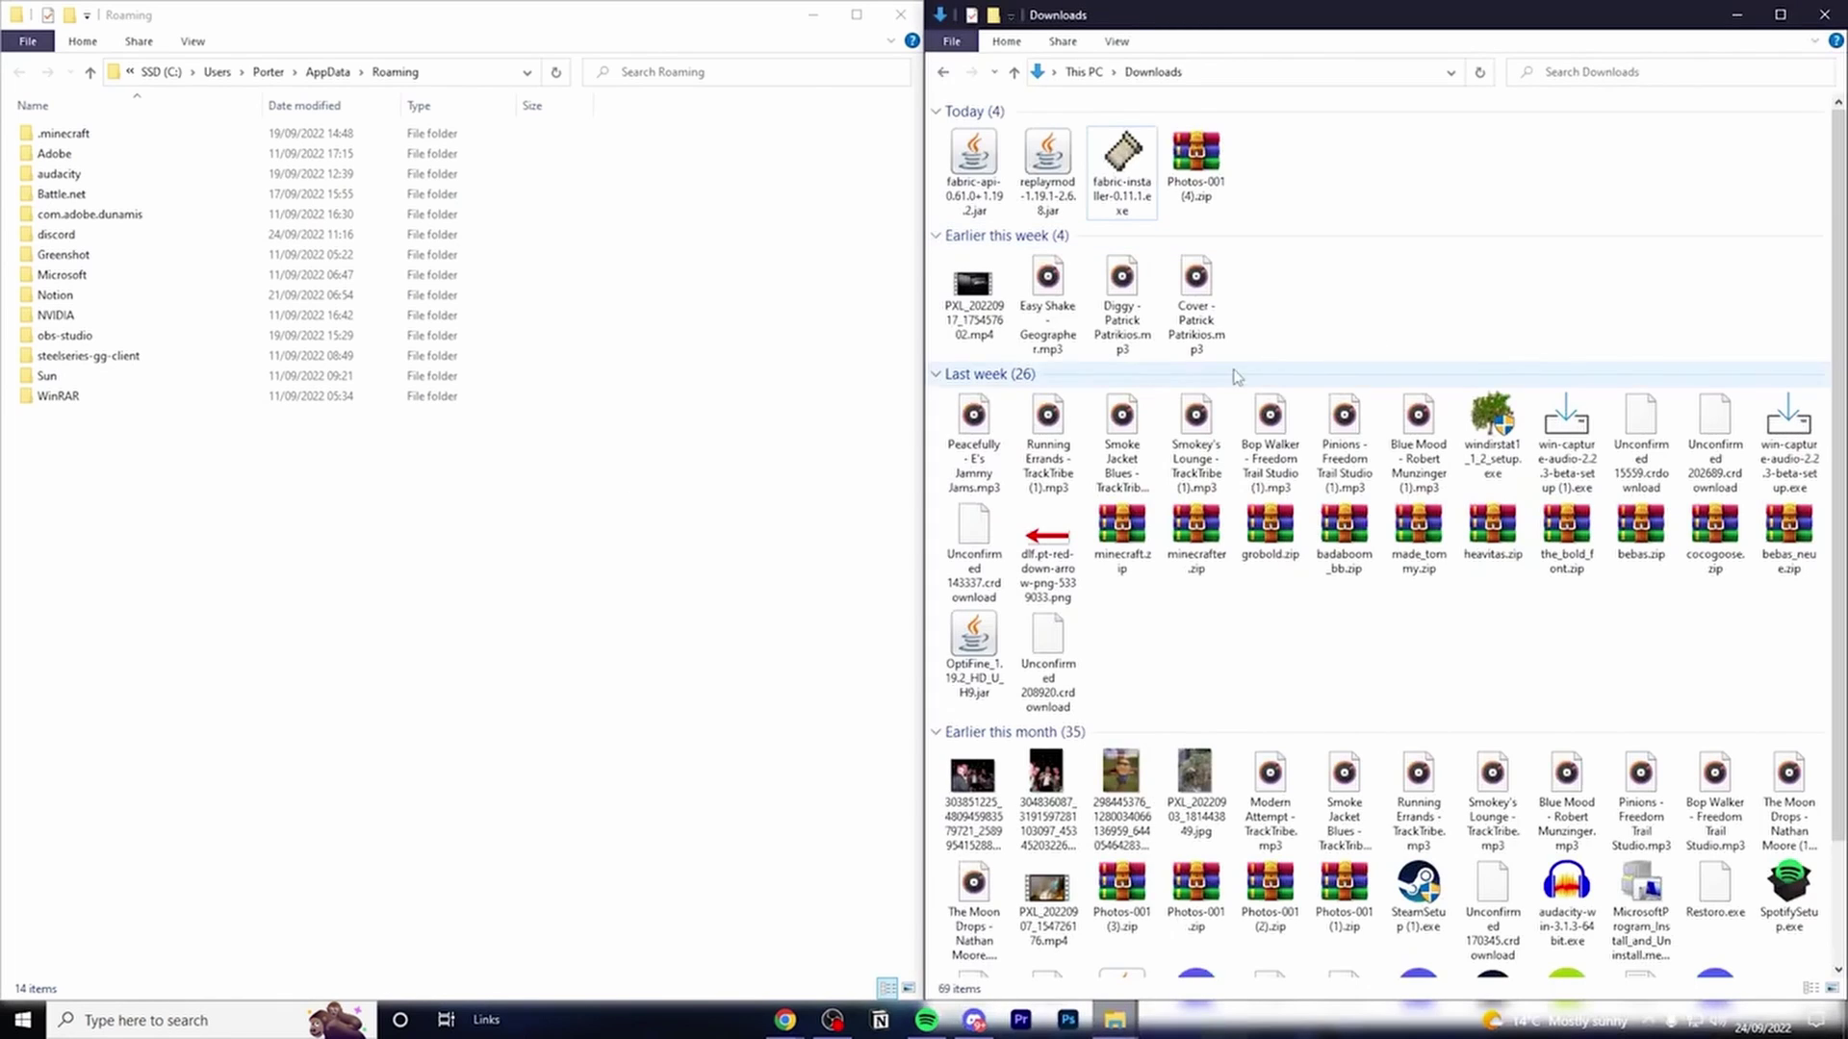
Create a new folder named mods inside the .minecraft folder in File Explorer
{"action": "double_click", "coordinate": [60, 135]}
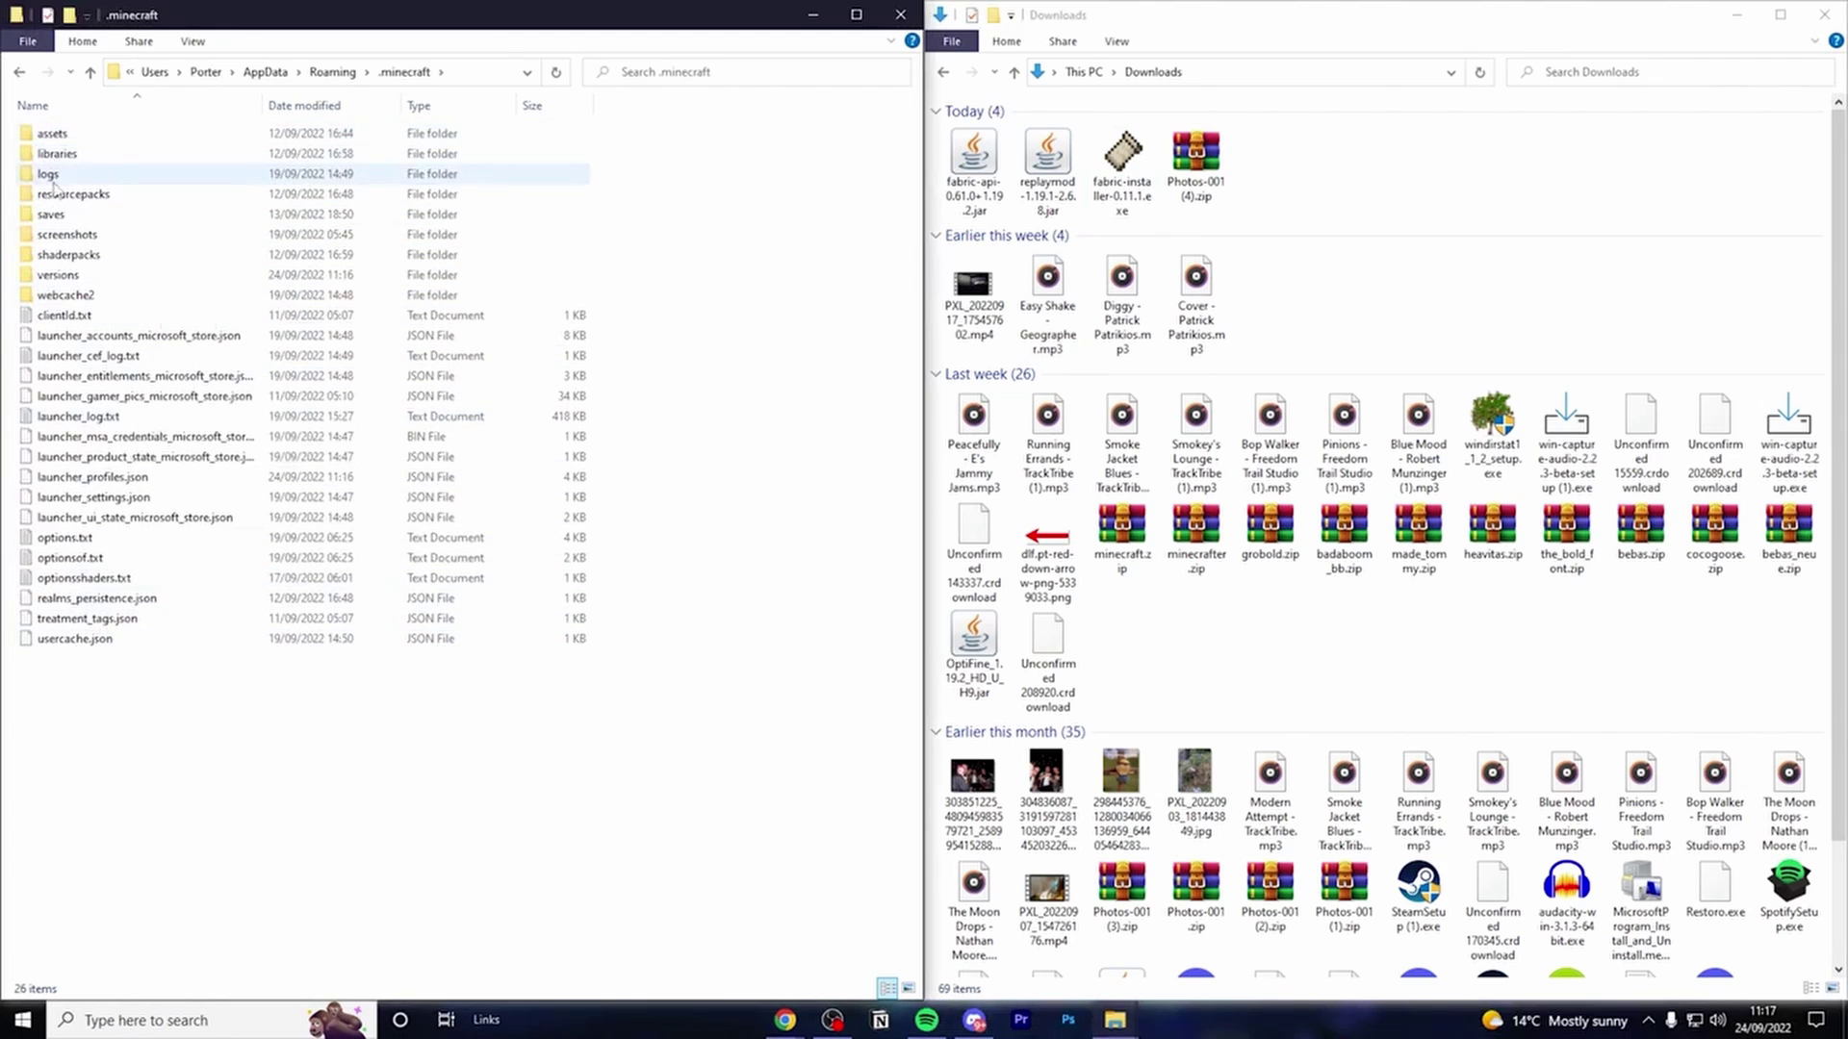
{"action": "right_click", "coordinate": [77, 746]}
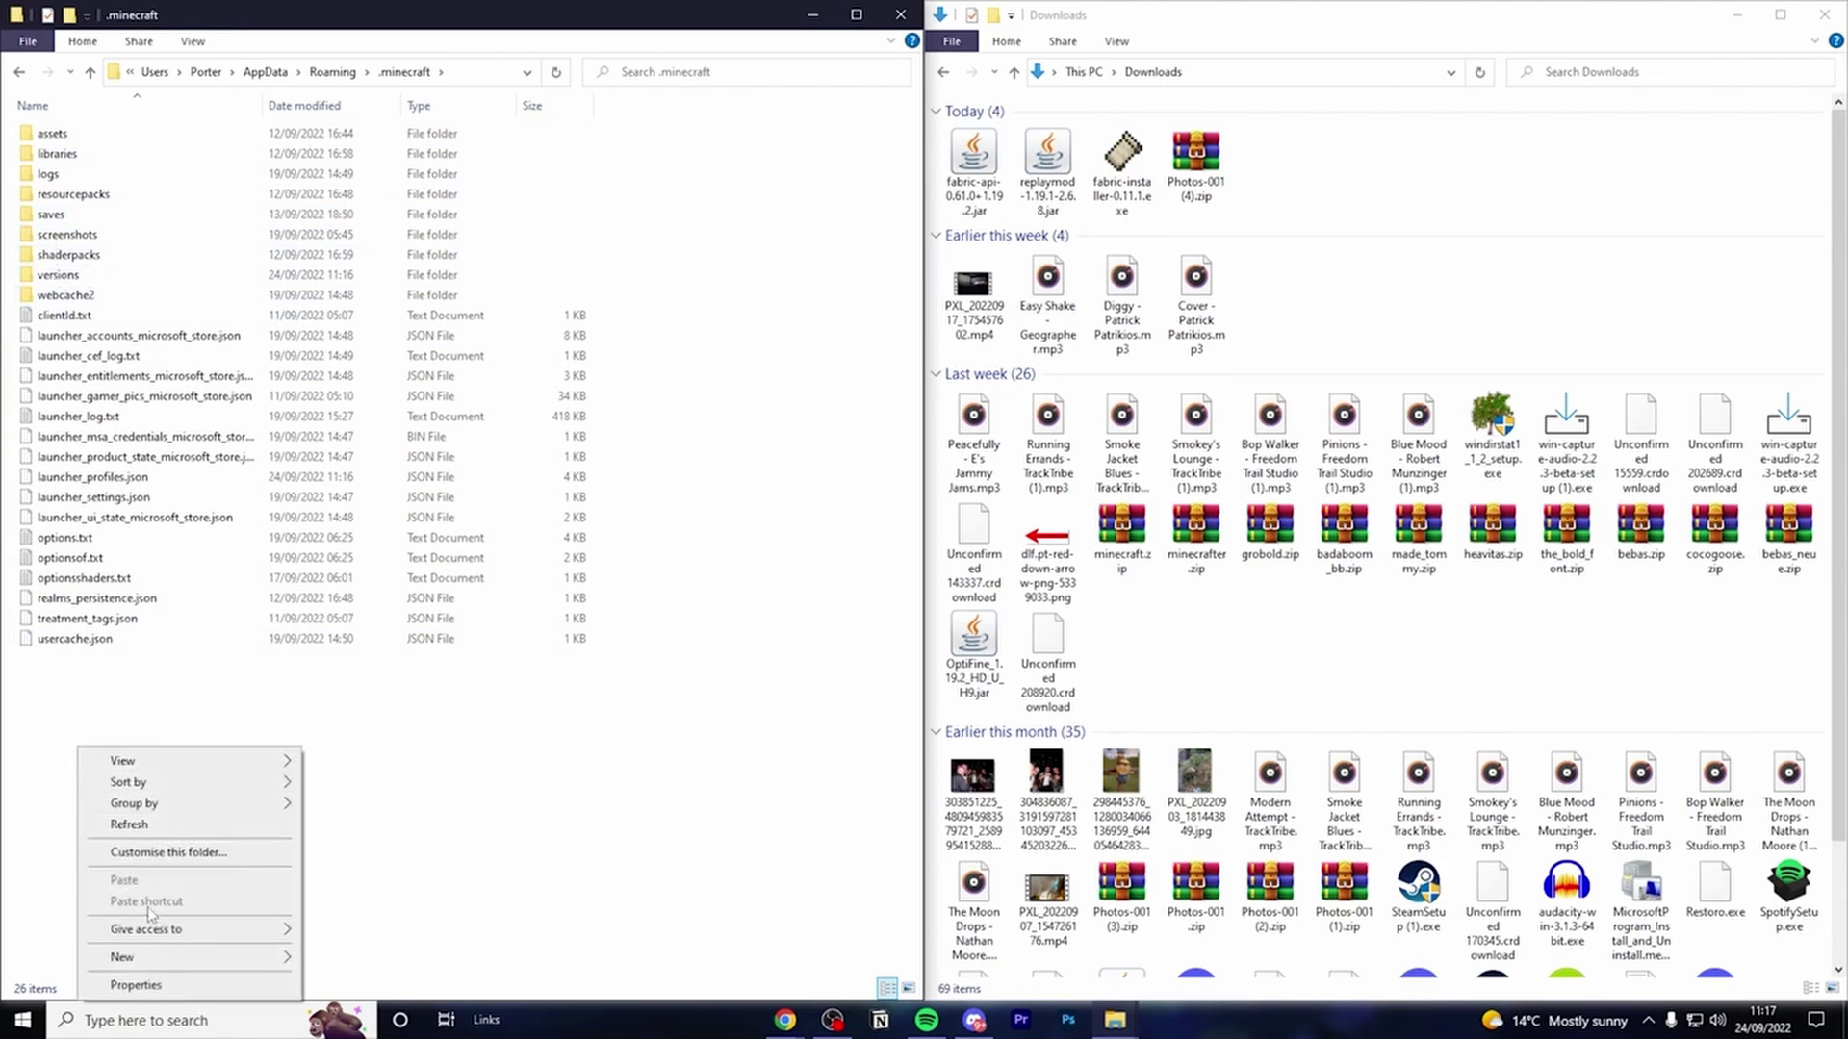
{"action": "mouse_move", "coordinate": [125, 956]}
{"action": "left_click", "coordinate": [360, 852]}
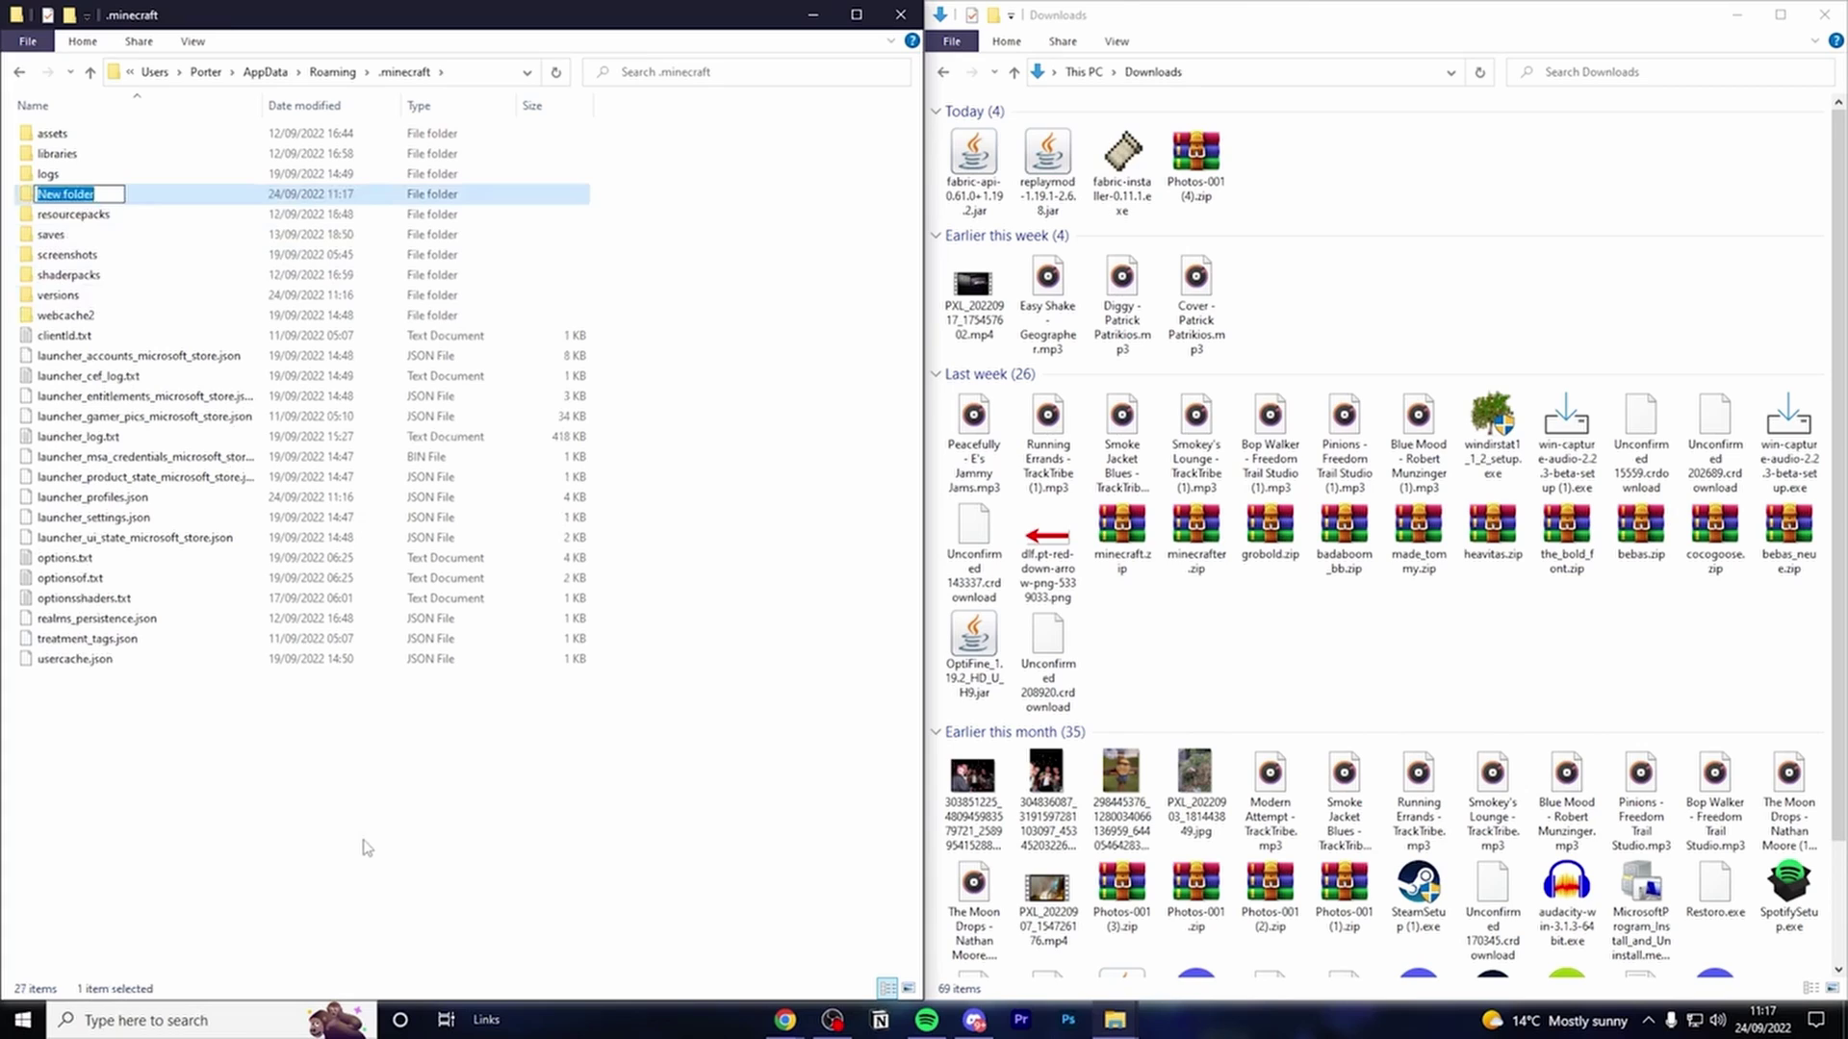
{"action": "left_click", "coordinate": [358, 843]}
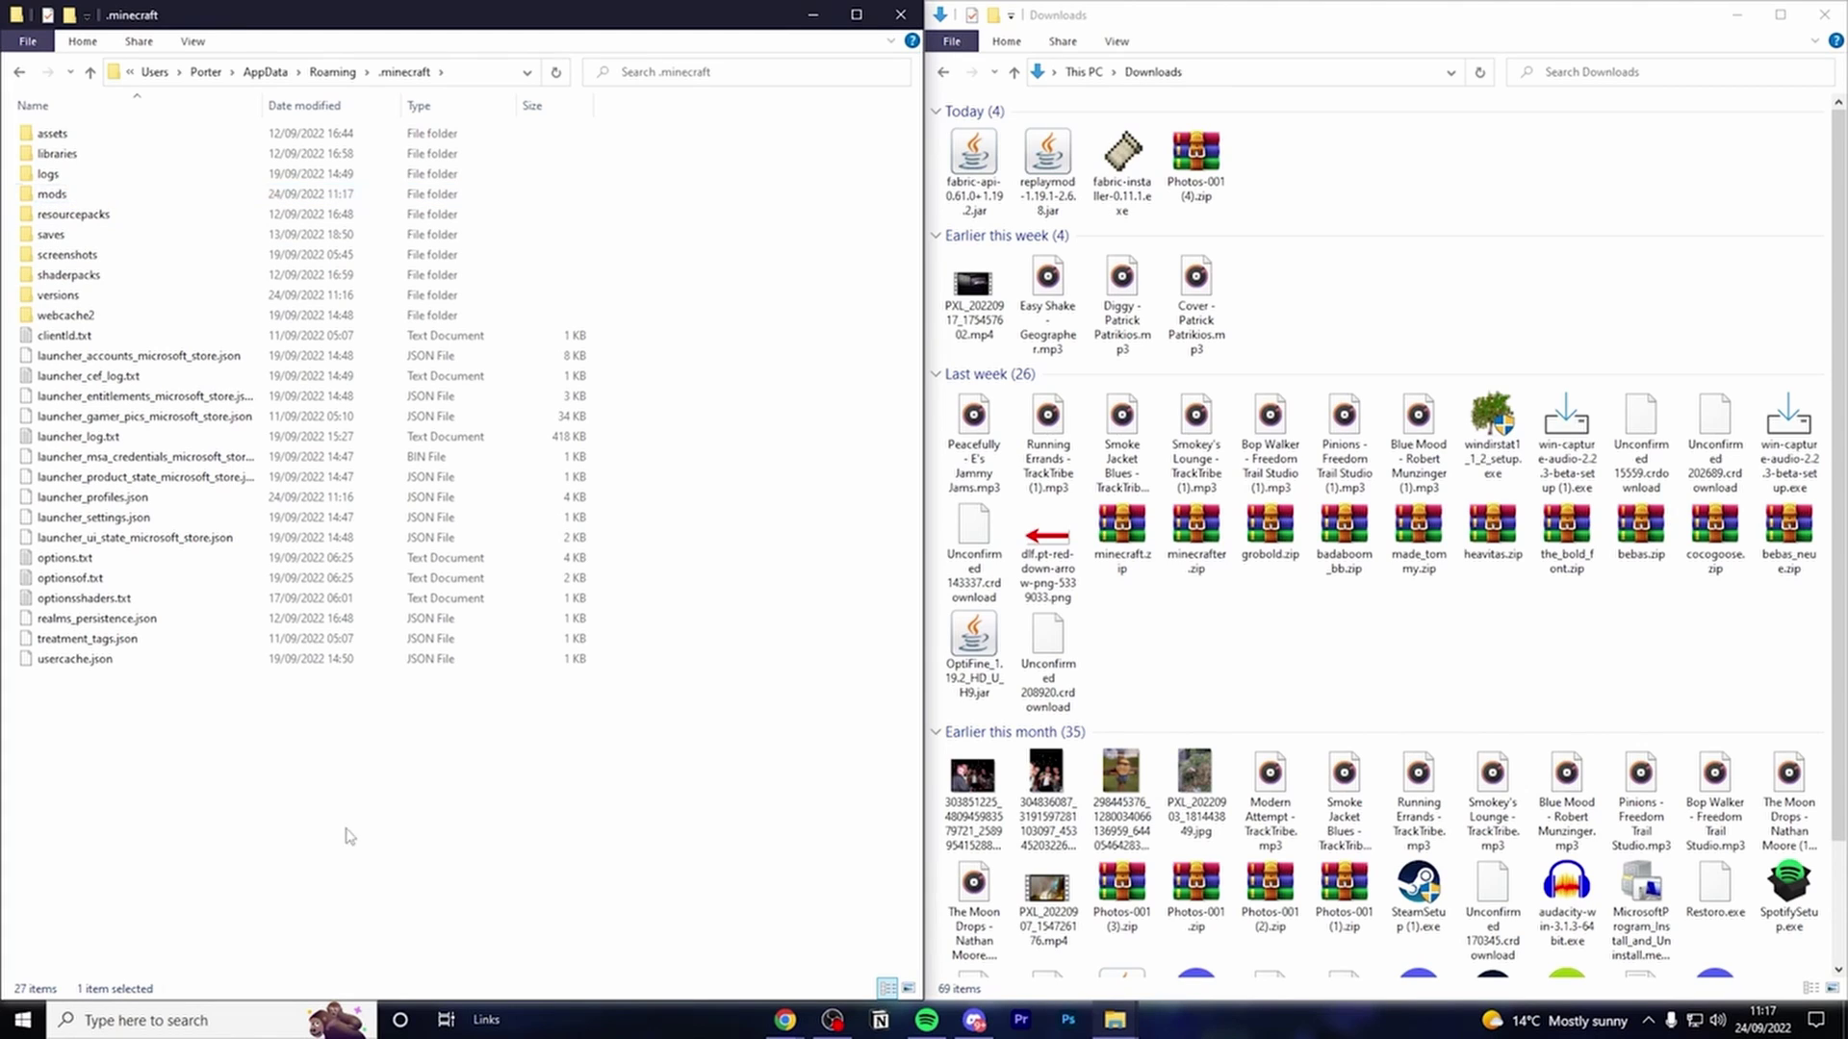
Move replaymod-1.19.1-2.6.8.jar and fabric-api-0.61.0+1.19.2.jar from Downloads into the mods folder
{"action": "double_click", "coordinate": [50, 195]}
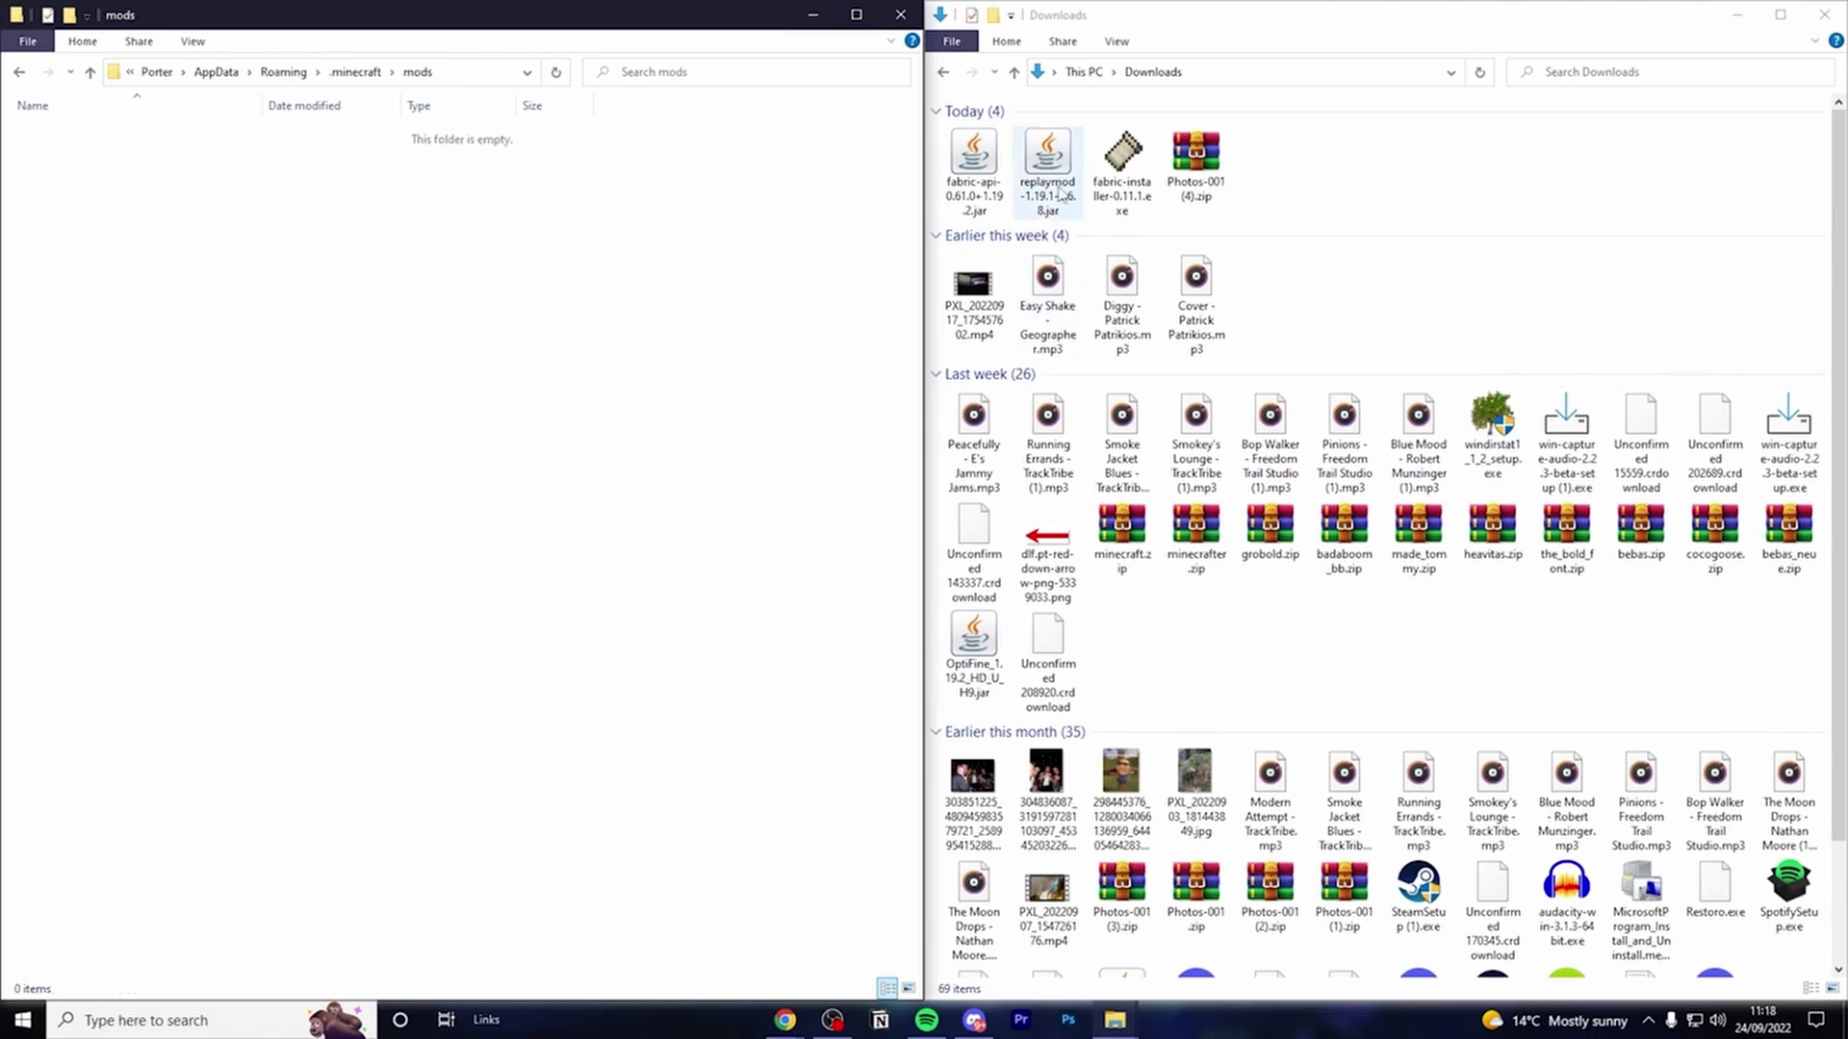
{"action": "left_click_drag", "start_coordinate": [1057, 159], "coordinate": [164, 199]}
{"action": "left_click_drag", "start_coordinate": [951, 166], "coordinate": [125, 215]}
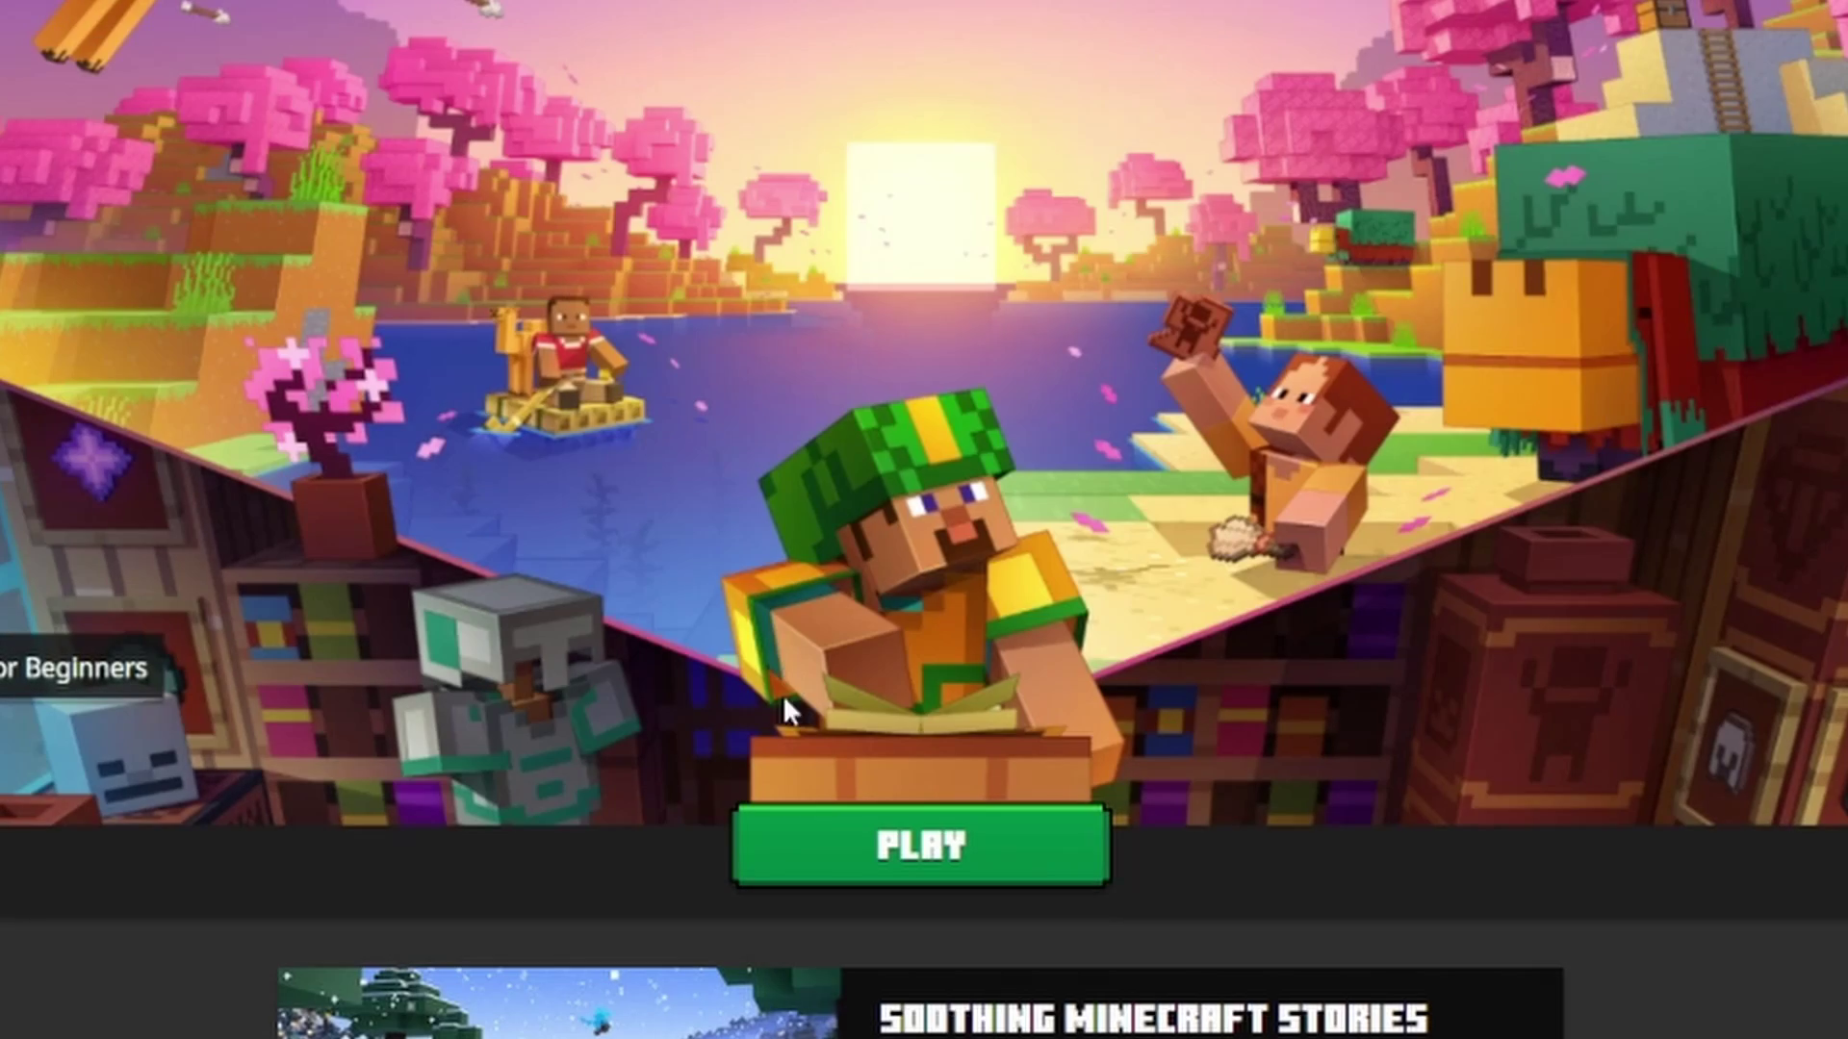
Launch Minecraft from the launcher and open the Replay Viewer from the game's title screen
{"action": "left_click", "coordinate": [866, 846]}
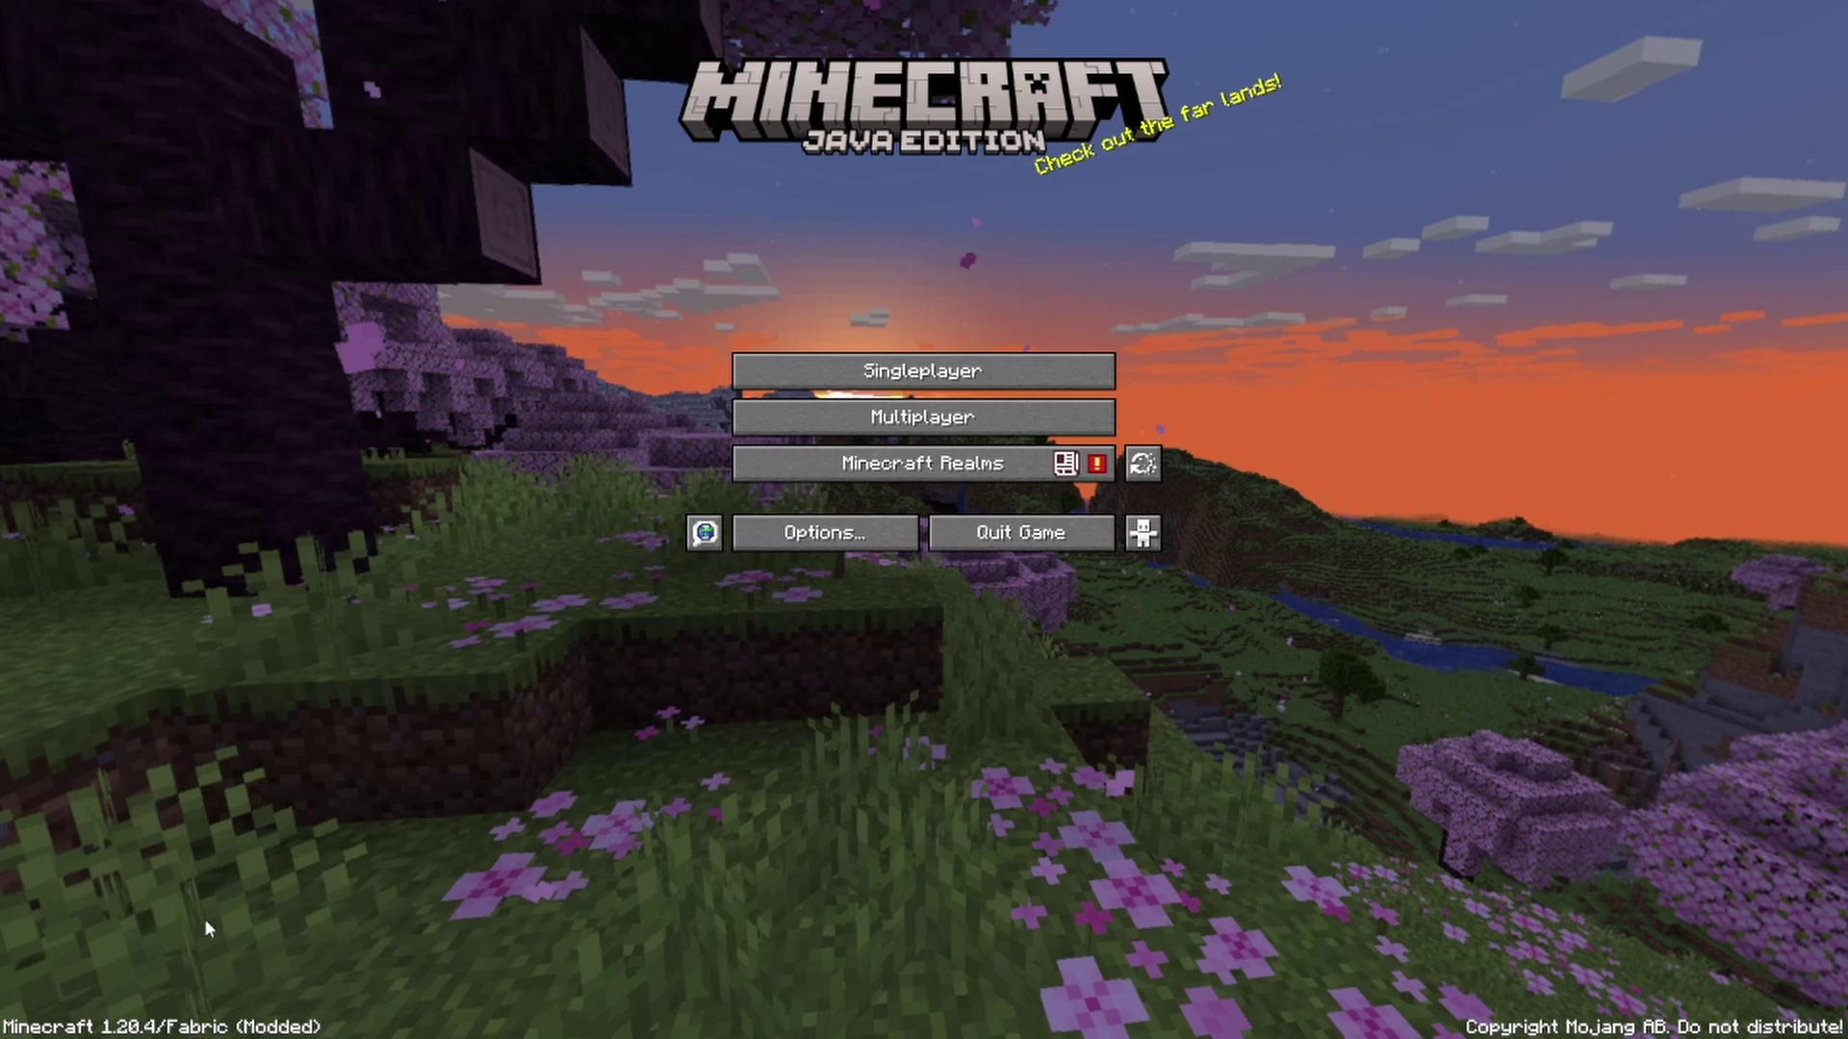
{"action": "left_click", "coordinate": [1144, 471]}
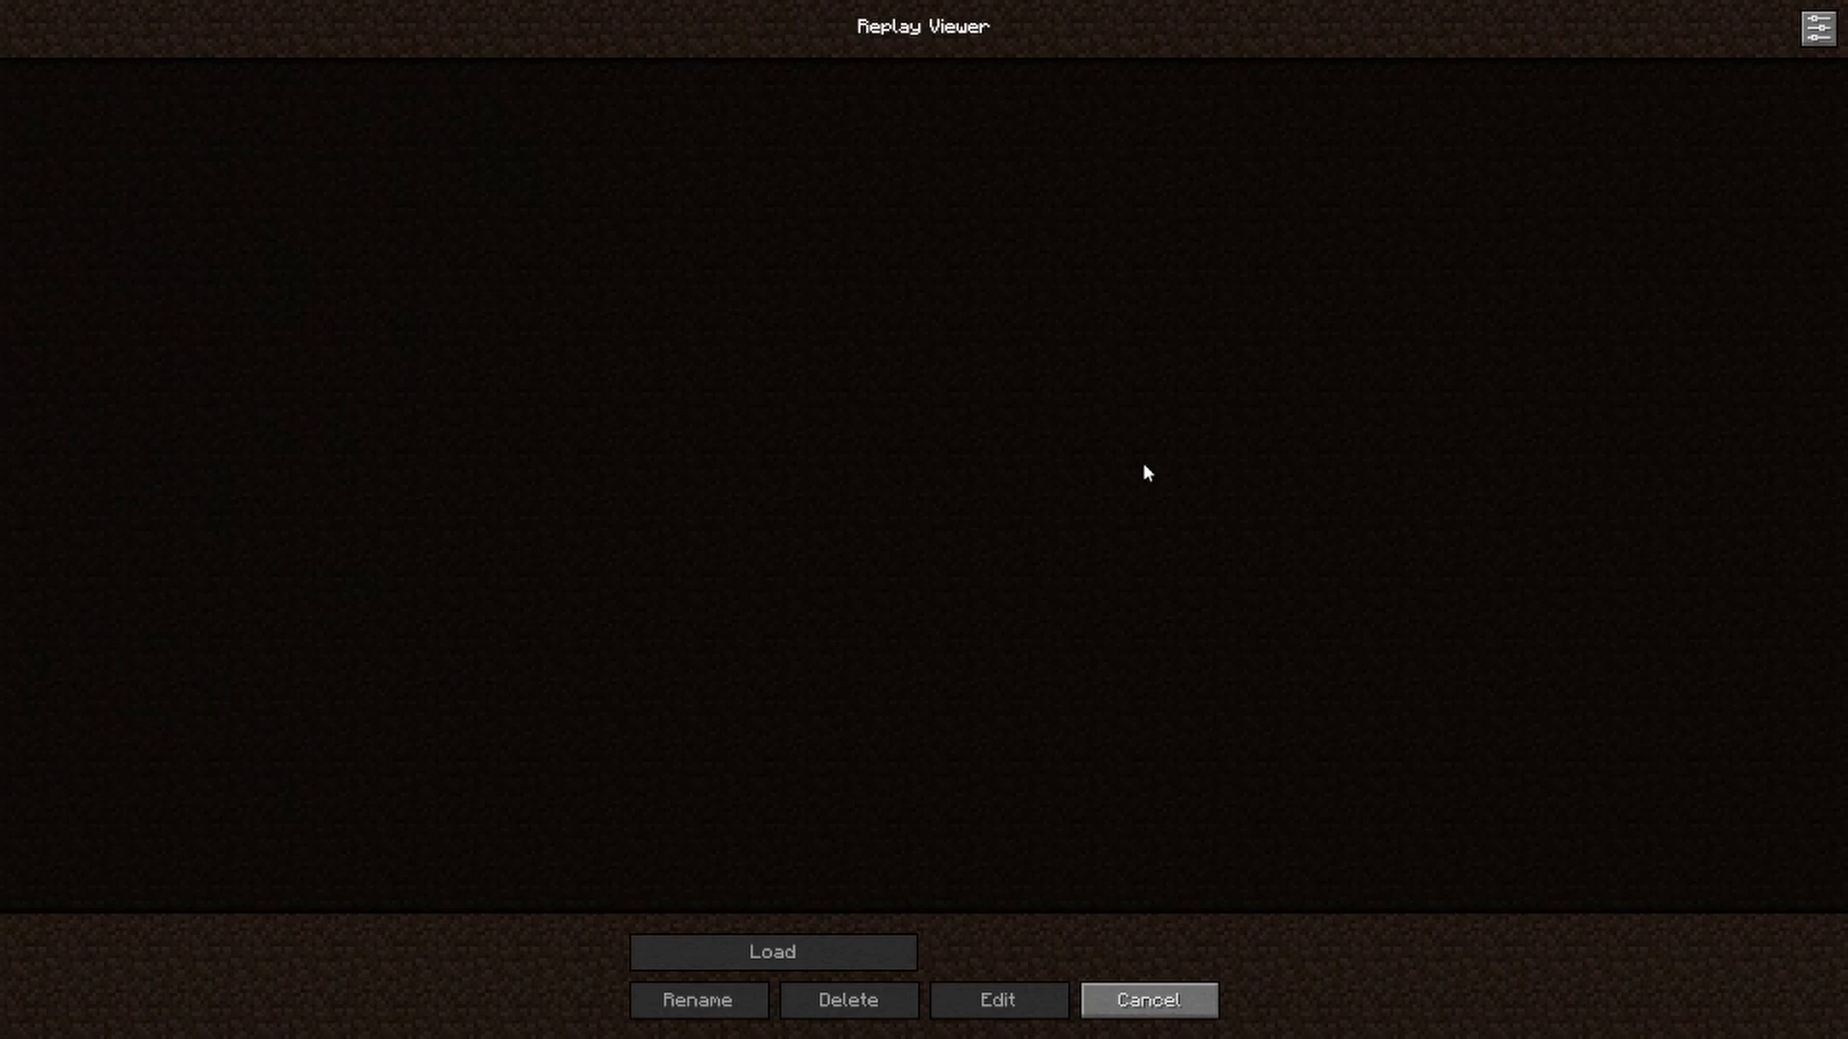